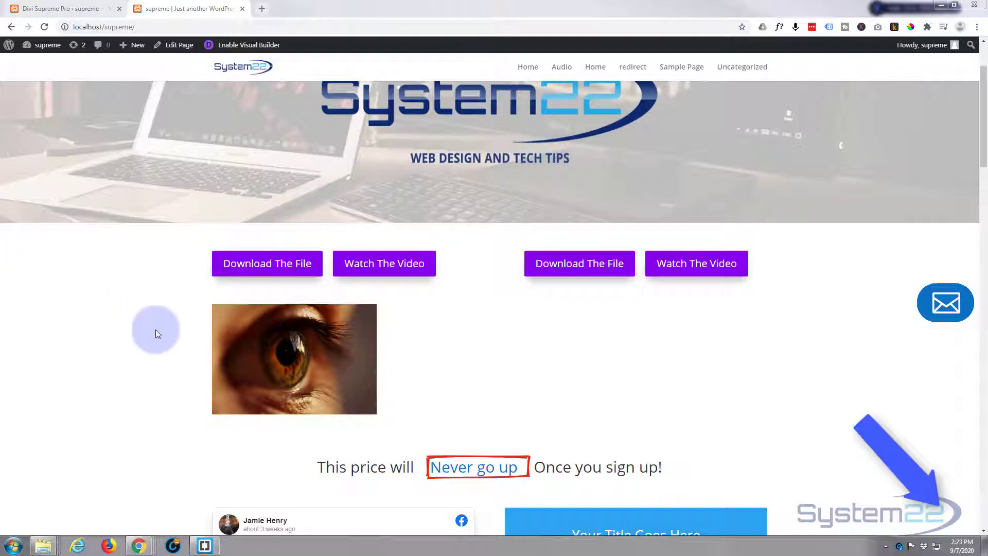
# Preview the existing video popup by clicking the image, then close it
pyautogui.click(282, 365)
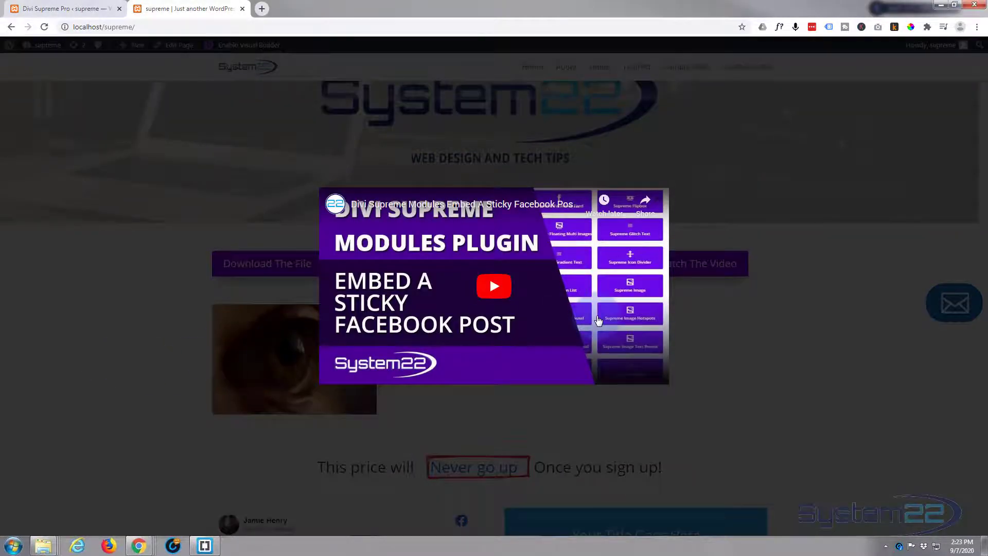
pyautogui.click(167, 316)
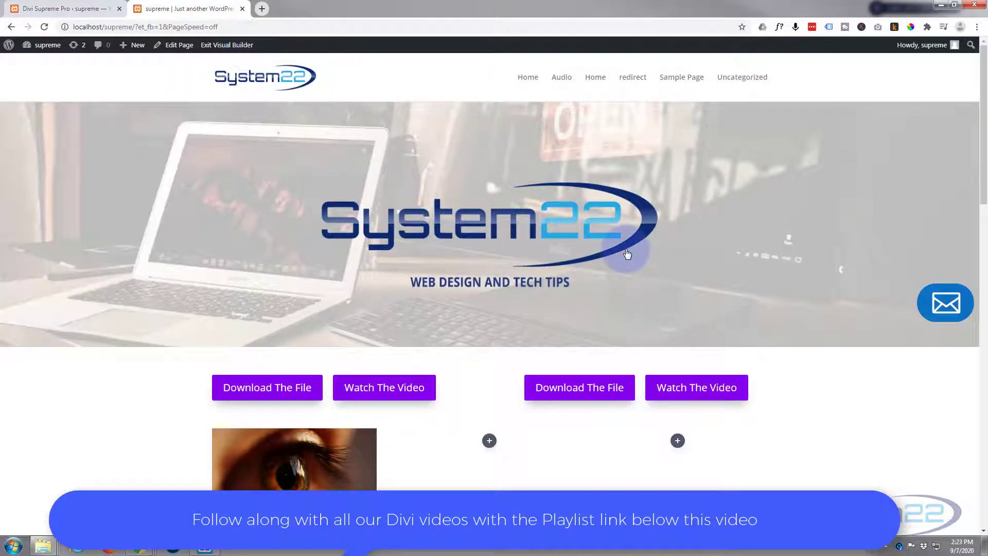
# Insert a Video module from the Insert Module list into the empty right-hand column
pyautogui.scroll(-2, 628, 252)
pyautogui.scroll(-2, 627, 252)
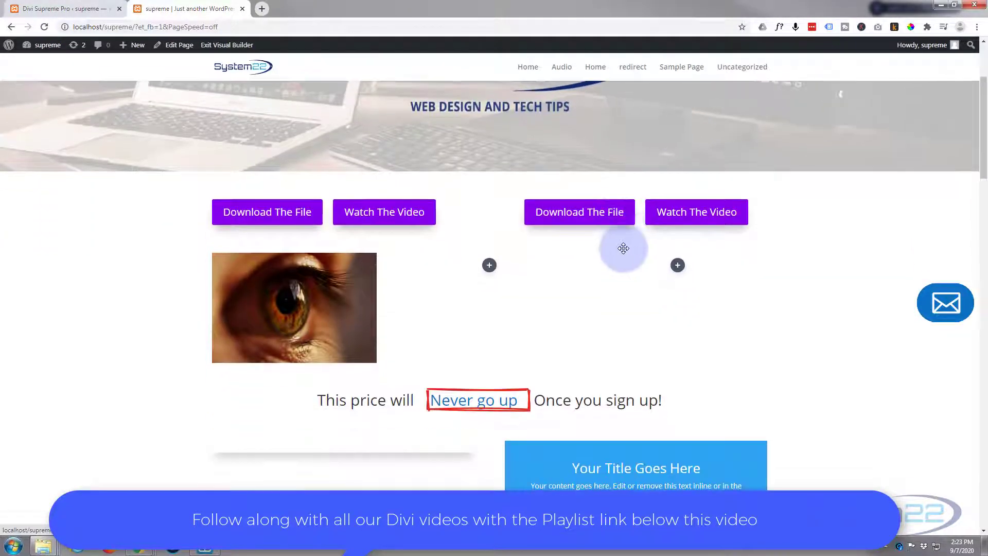
pyautogui.click(678, 266)
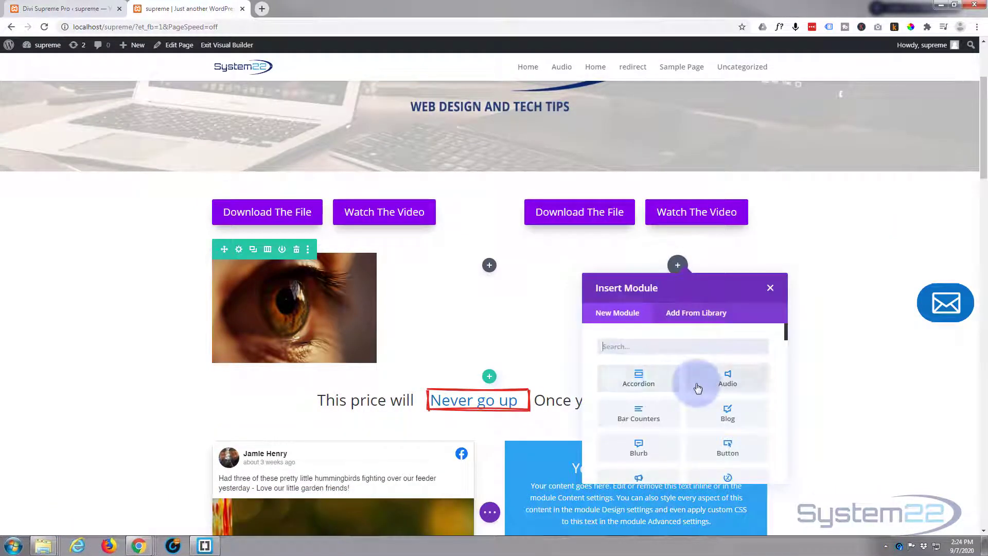
pyautogui.scroll(-1, 680, 378)
pyautogui.scroll(-5, 681, 379)
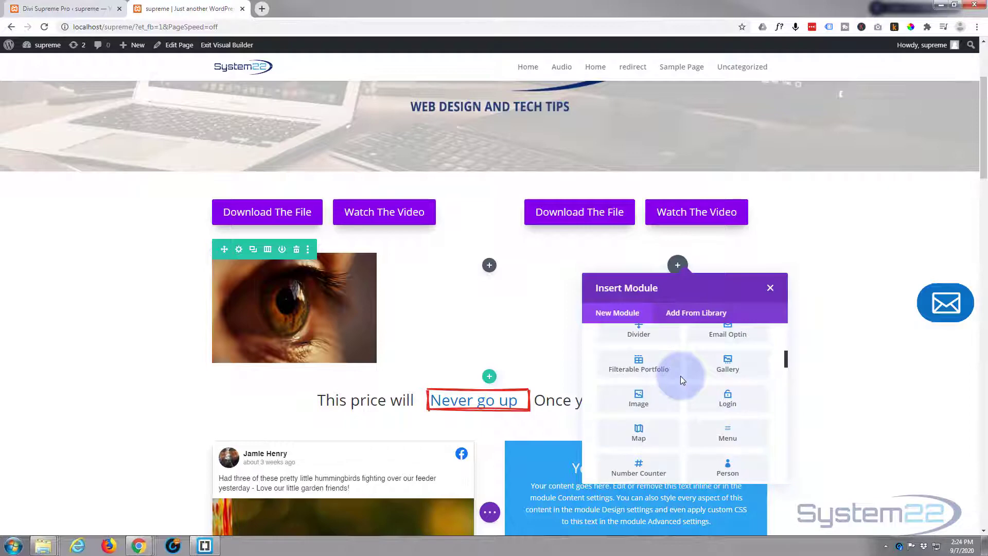
pyautogui.scroll(-3, 681, 379)
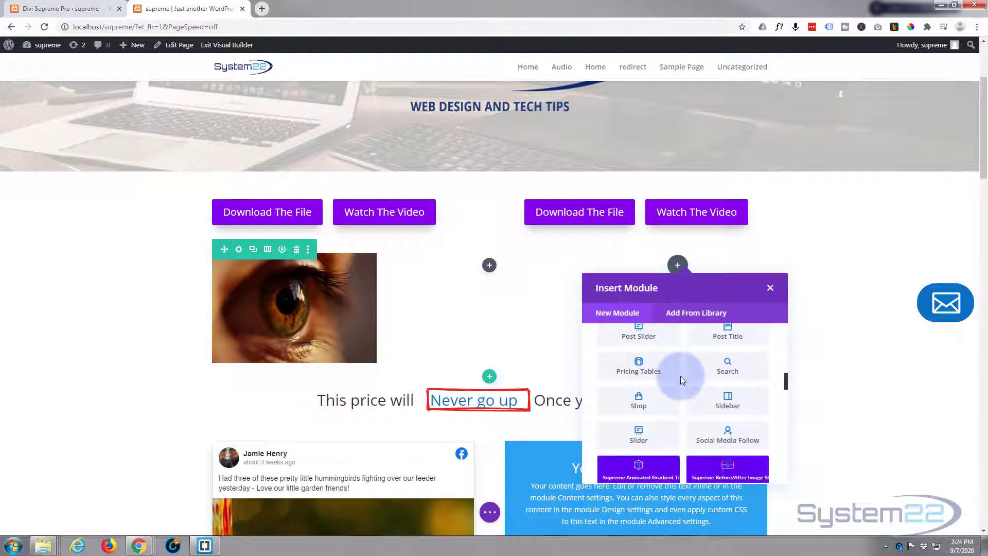
pyautogui.scroll(-4, 680, 380)
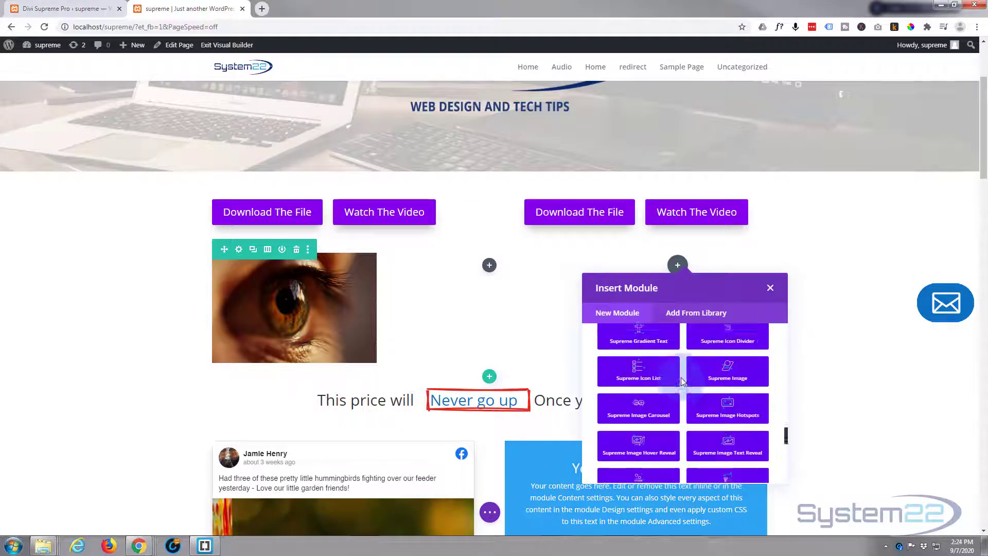
pyautogui.scroll(-3, 683, 381)
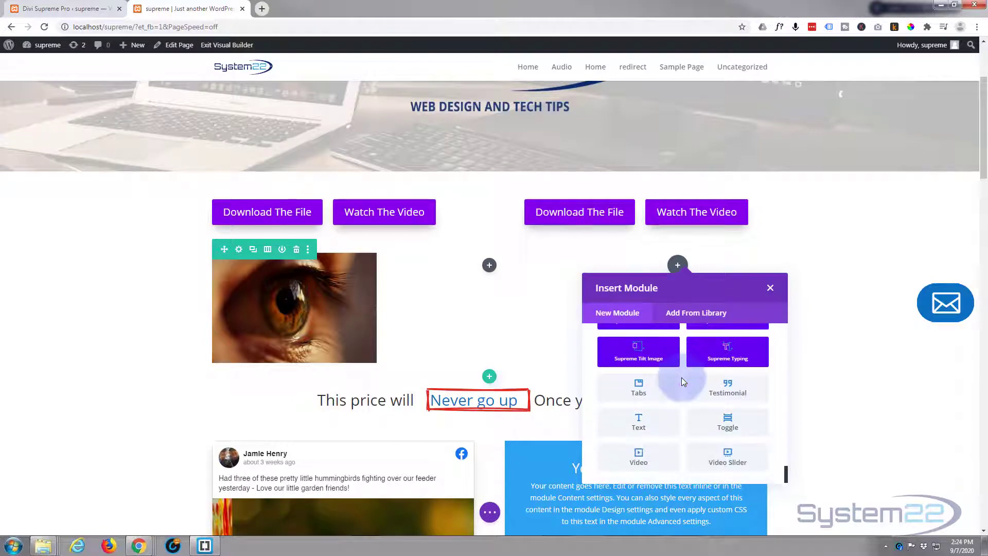
pyautogui.click(638, 456)
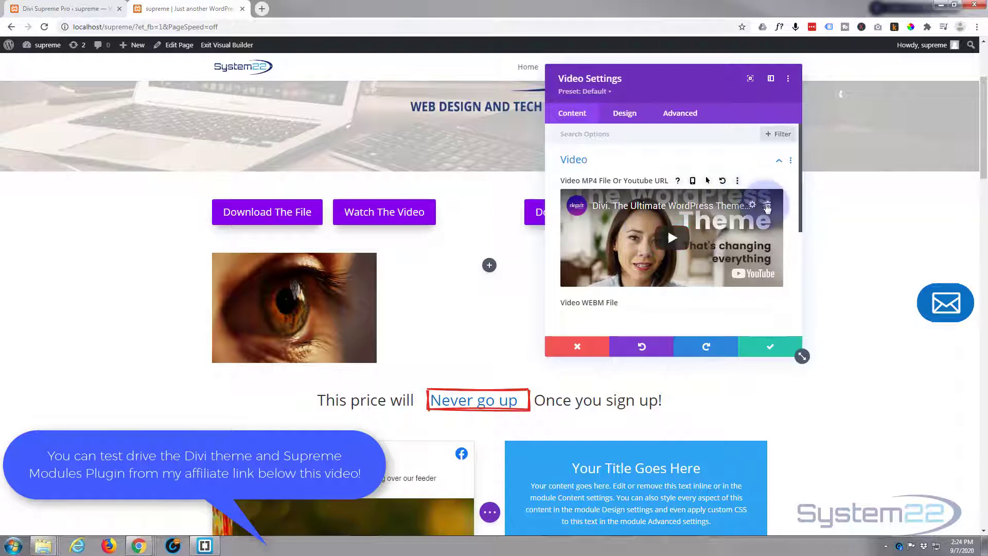
# Replace the sample video with the pasted 'Create A Sticky Top And Bottom CTA Row' YouTube link, save, and test playback
pyautogui.click(769, 207)
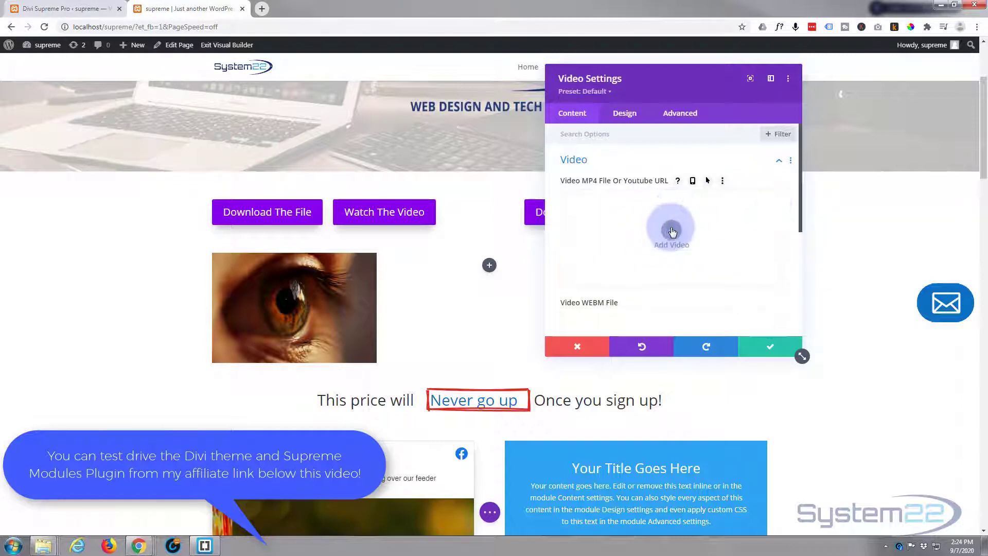
pyautogui.click(671, 231)
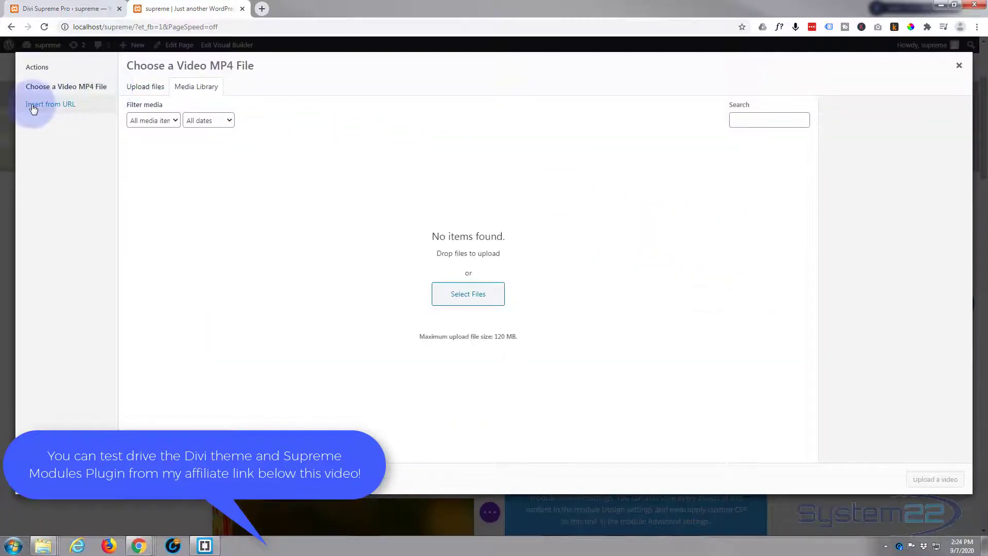
pyautogui.click(51, 105)
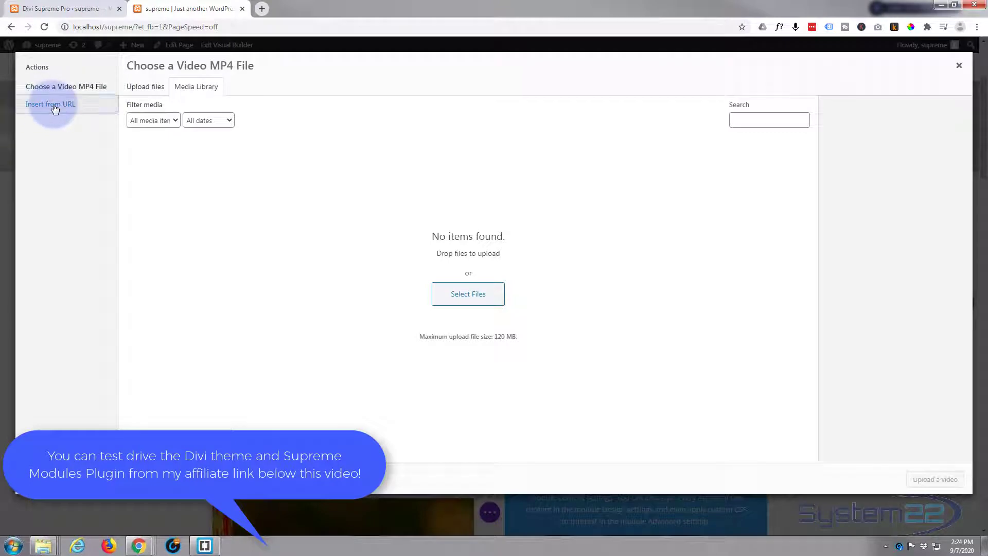
pyautogui.write('https://youtu.be/pt6sqxfSmEU')
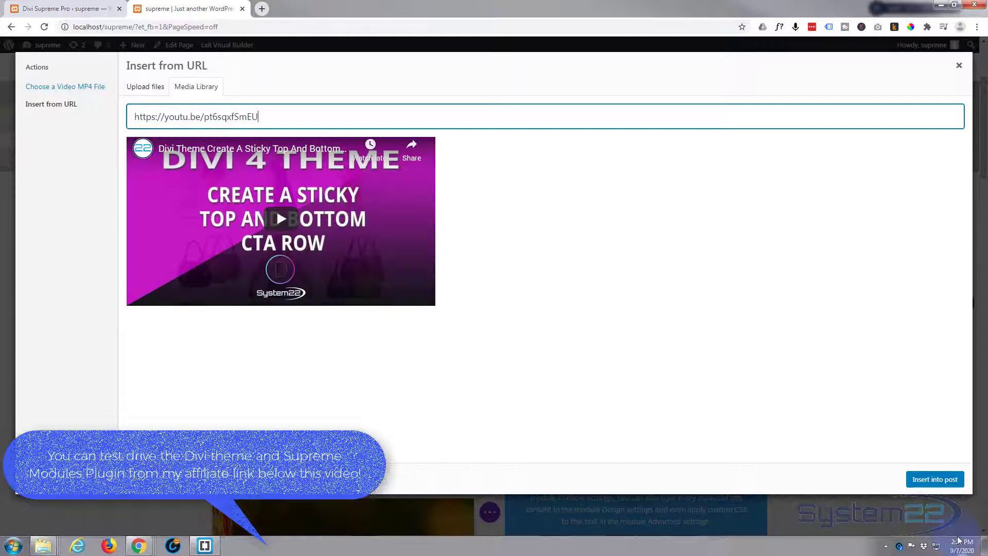
pyautogui.click(932, 481)
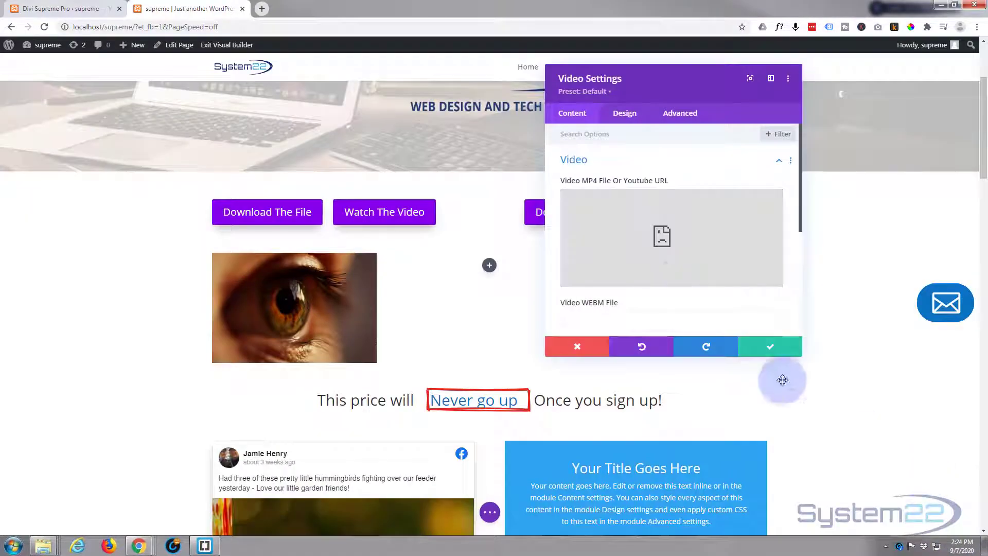
pyautogui.click(769, 347)
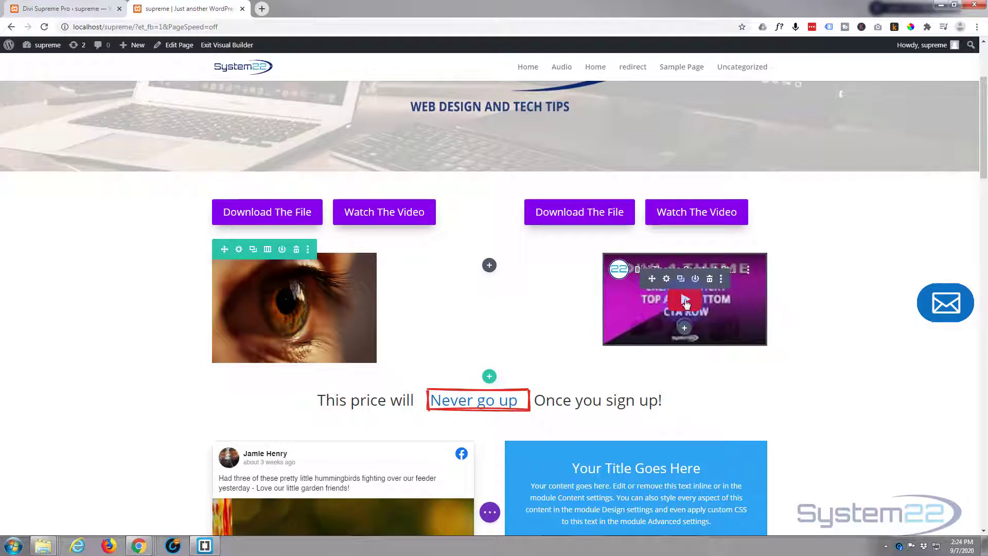
pyautogui.click(686, 303)
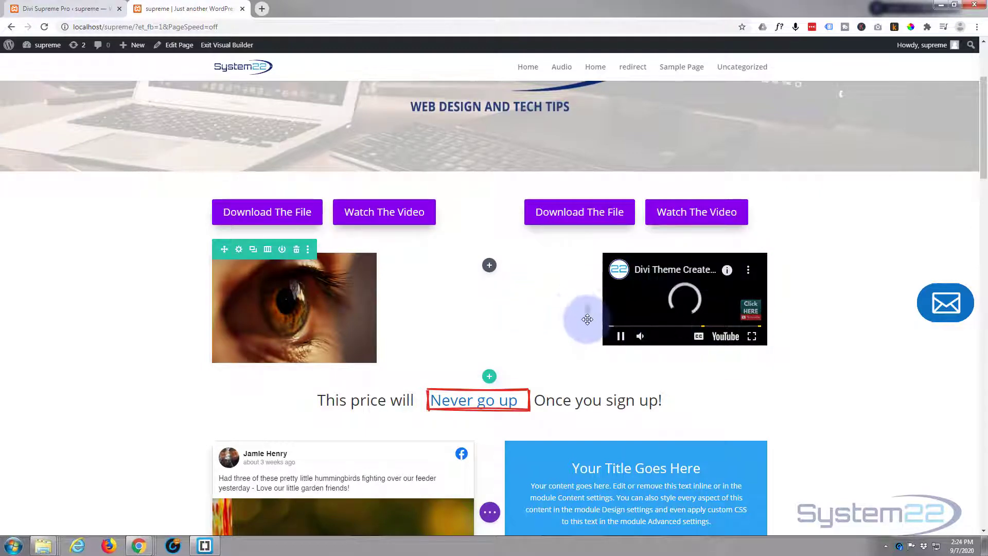
pyautogui.click(672, 326)
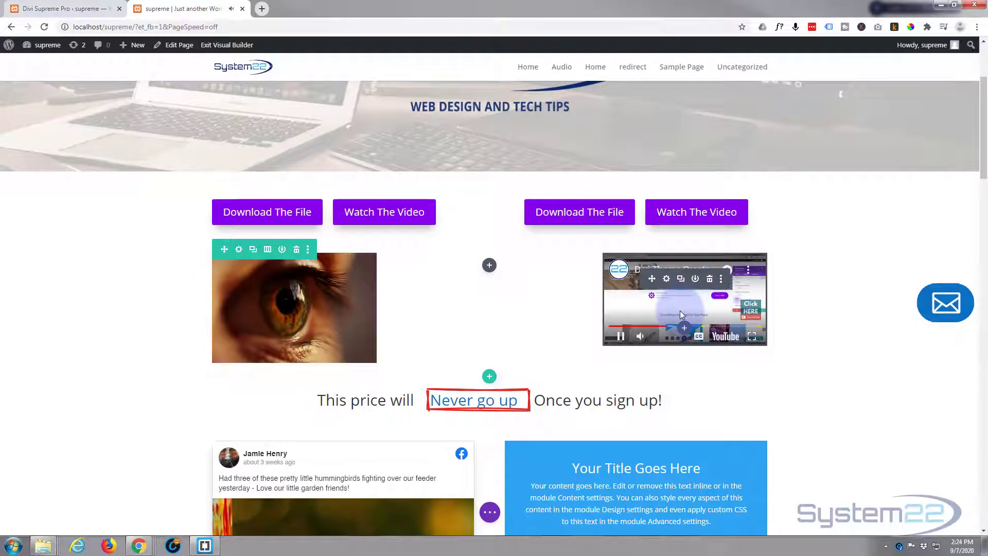
# Pause the video, save the module to the Divi Library as 'video 1', and delete it from the page
pyautogui.click(622, 336)
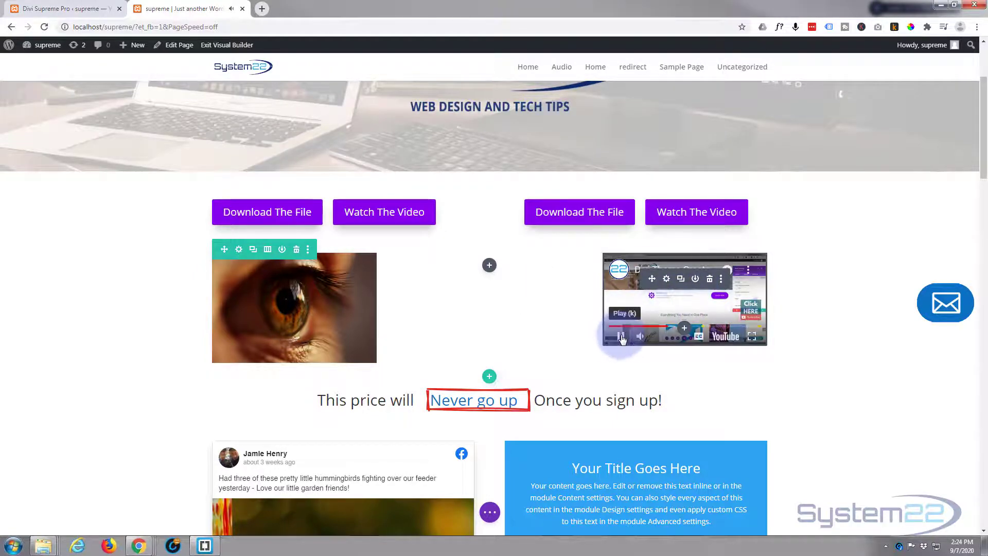
pyautogui.click(696, 280)
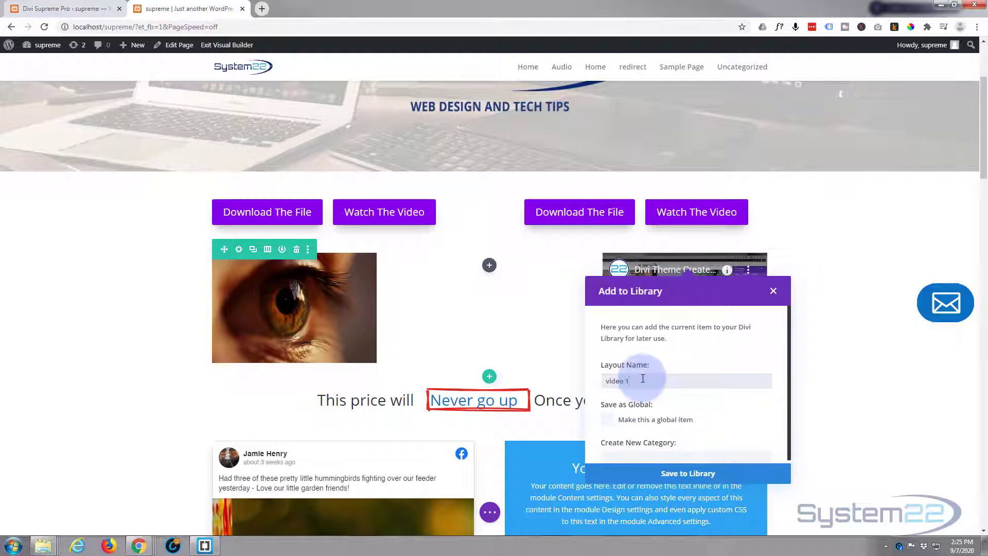
pyautogui.click(686, 473)
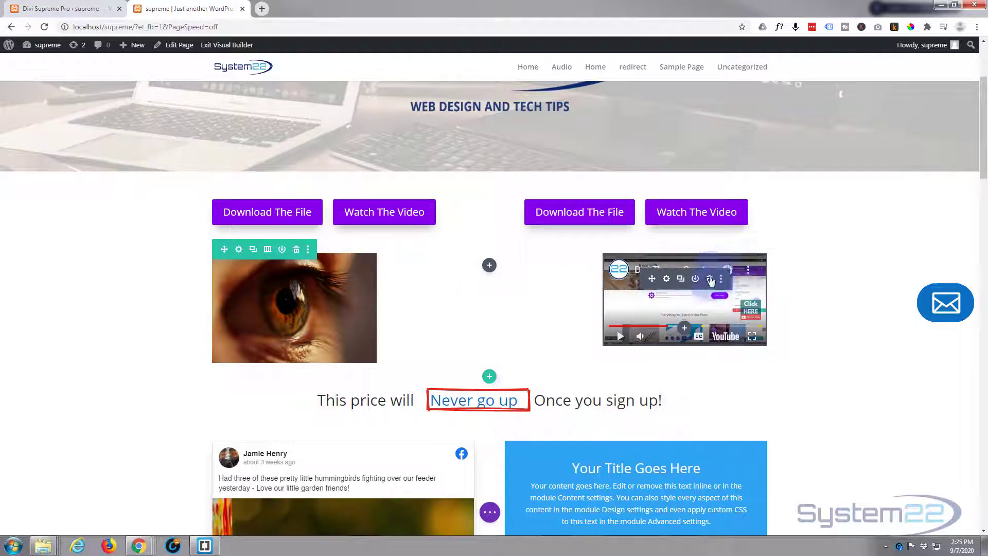
pyautogui.click(711, 279)
pyautogui.click(679, 270)
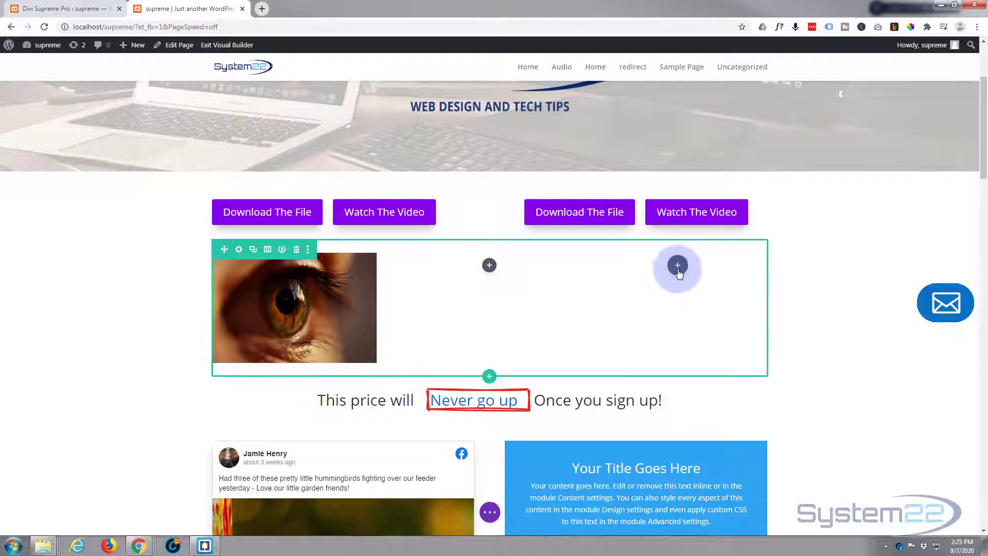
# Add an Image module to the right column using the purple abstract picture from the Media Library, and save it
pyautogui.click(679, 268)
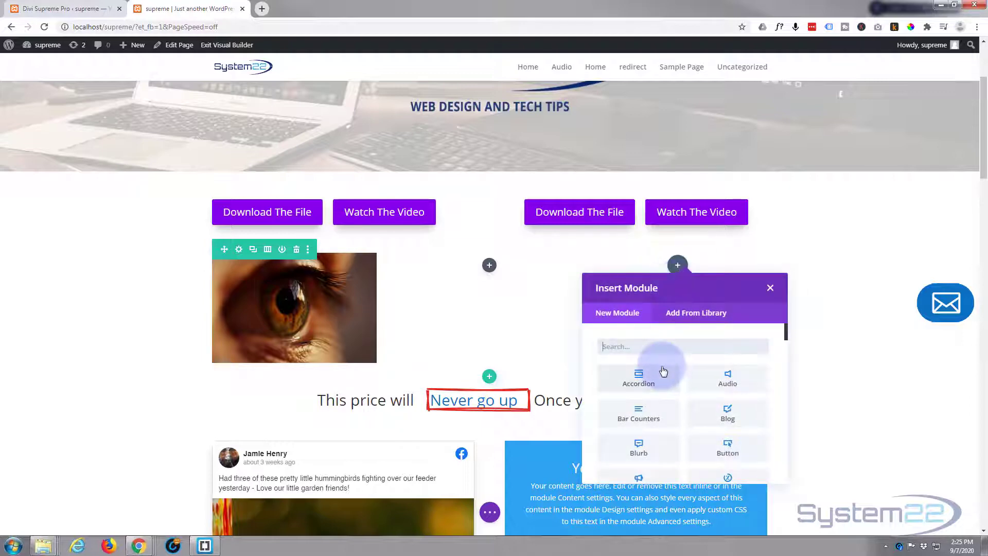
pyautogui.scroll(-4, 664, 371)
pyautogui.scroll(-1, 664, 371)
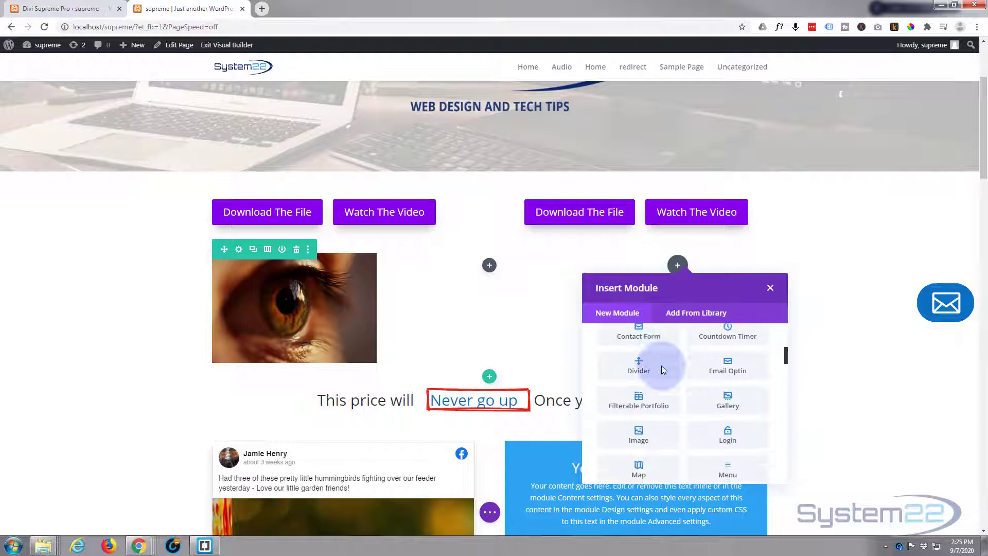
pyautogui.scroll(-1, 662, 369)
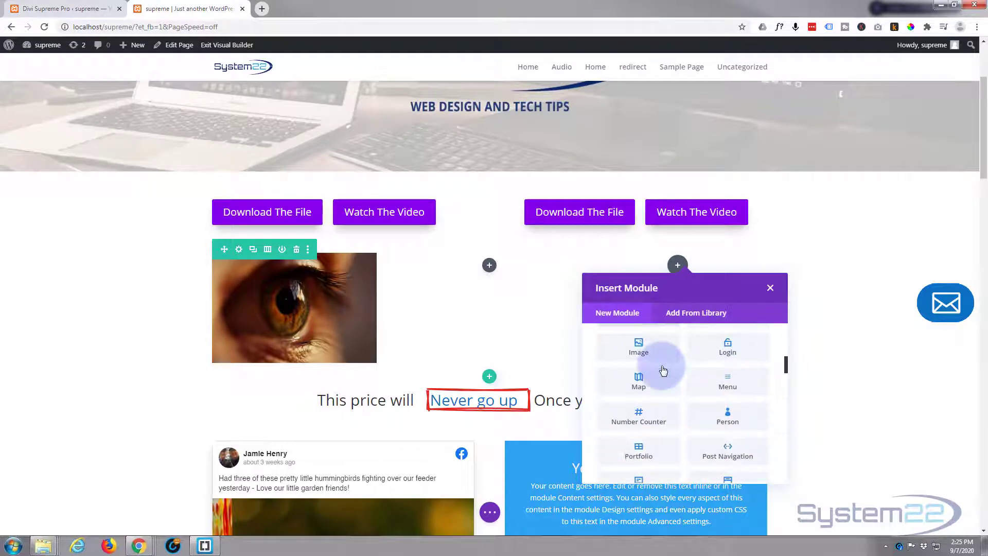
pyautogui.scroll(1, 662, 375)
pyautogui.click(640, 404)
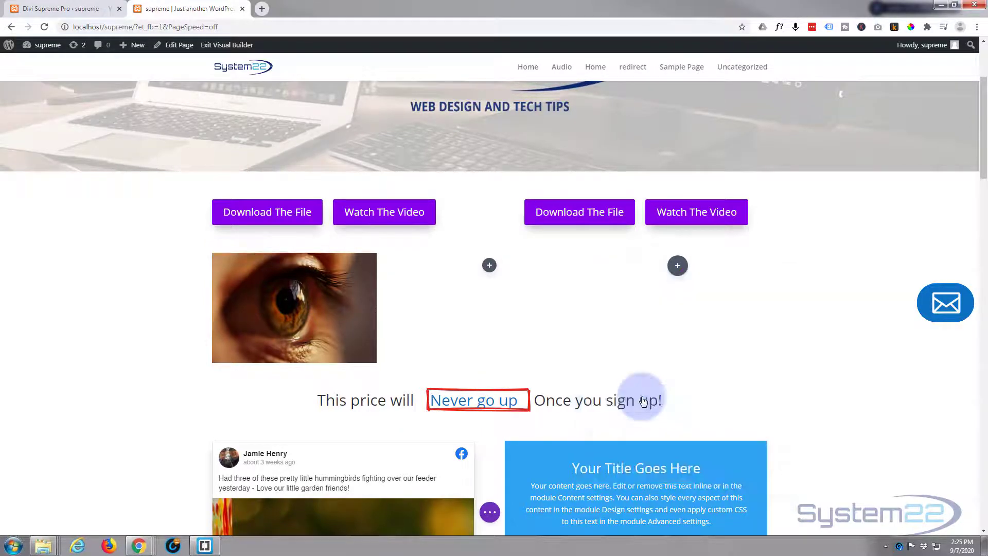
pyautogui.click(673, 258)
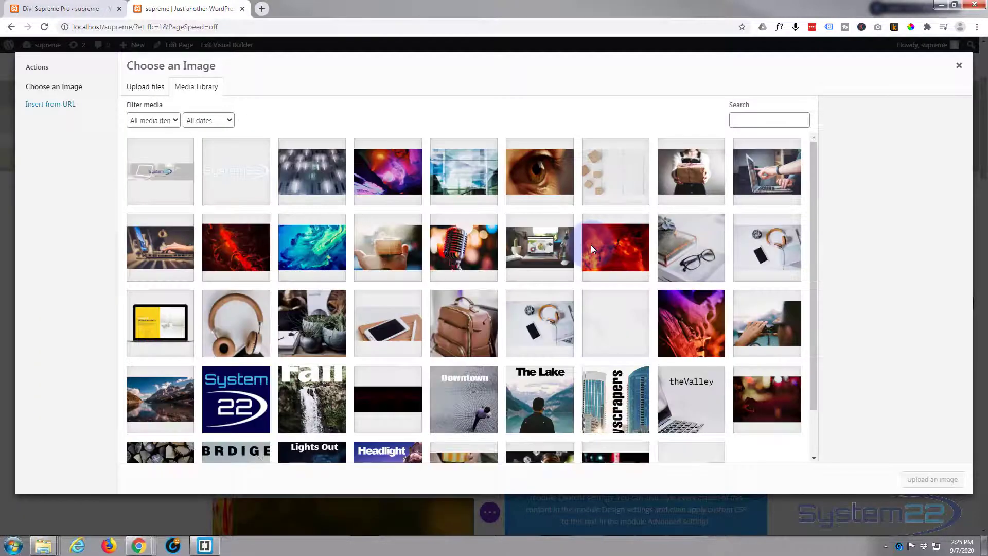
pyautogui.click(376, 165)
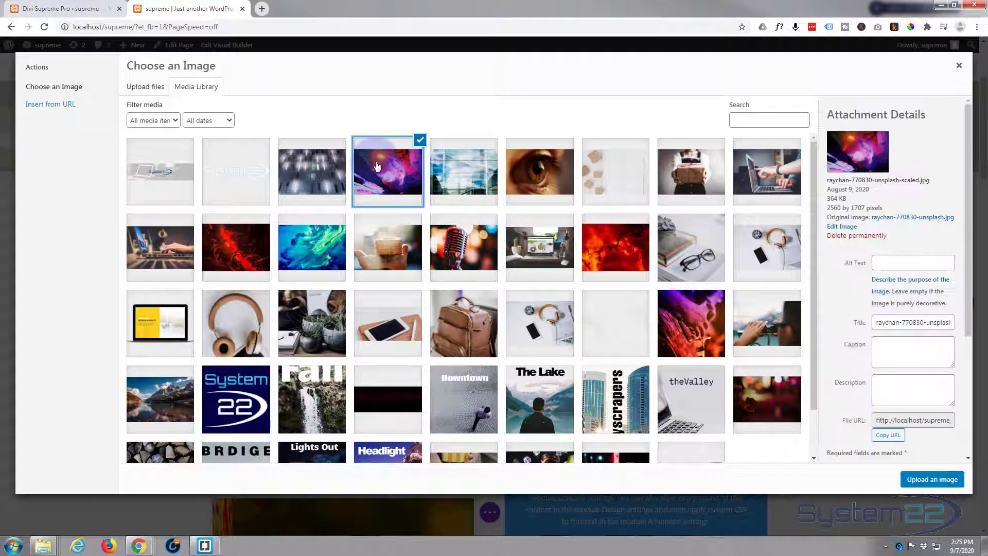
pyautogui.click(933, 480)
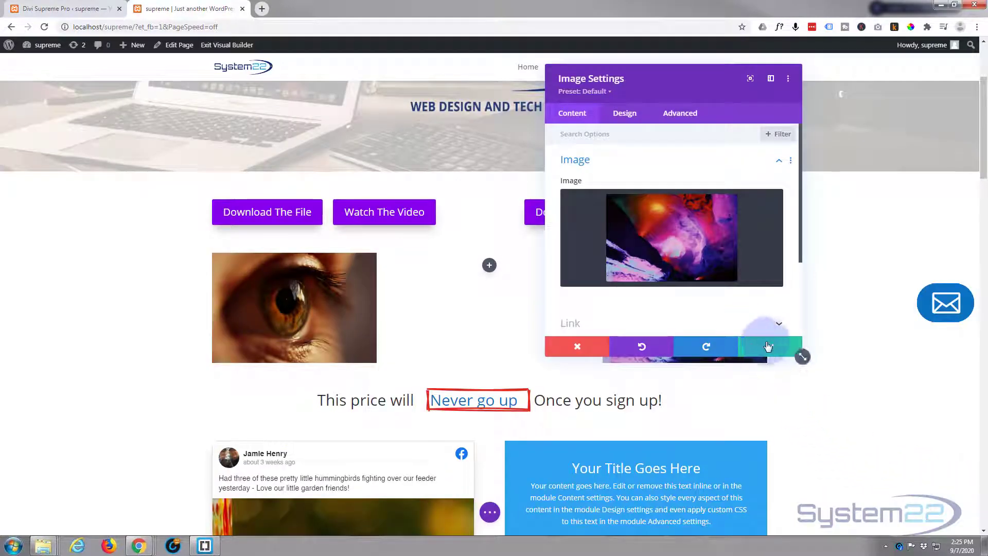
pyautogui.click(781, 349)
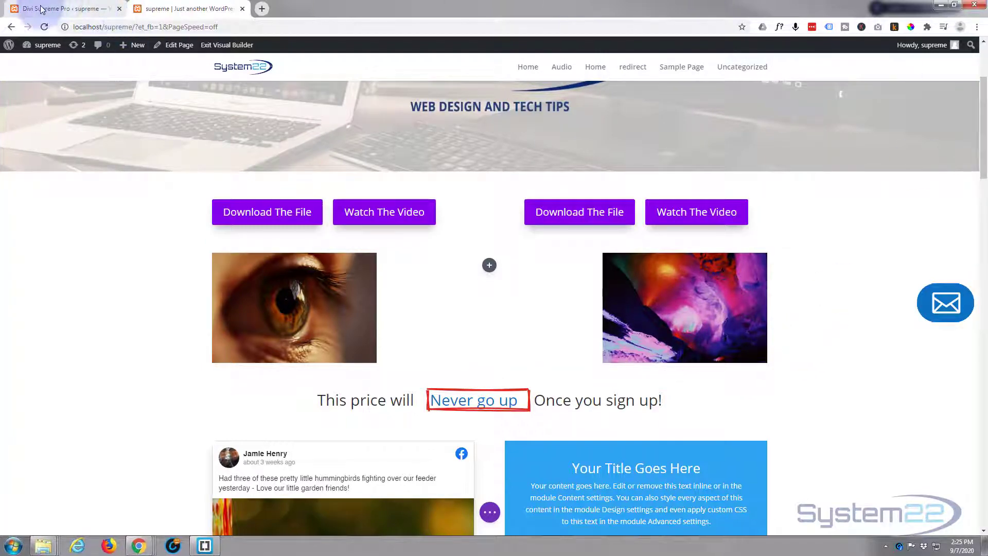
pyautogui.click(57, 10)
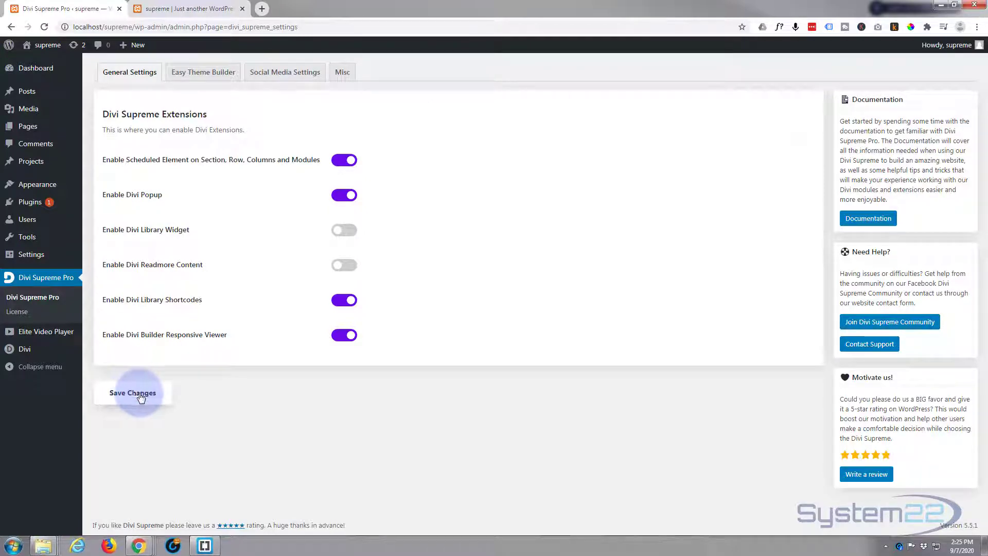
pyautogui.click(184, 10)
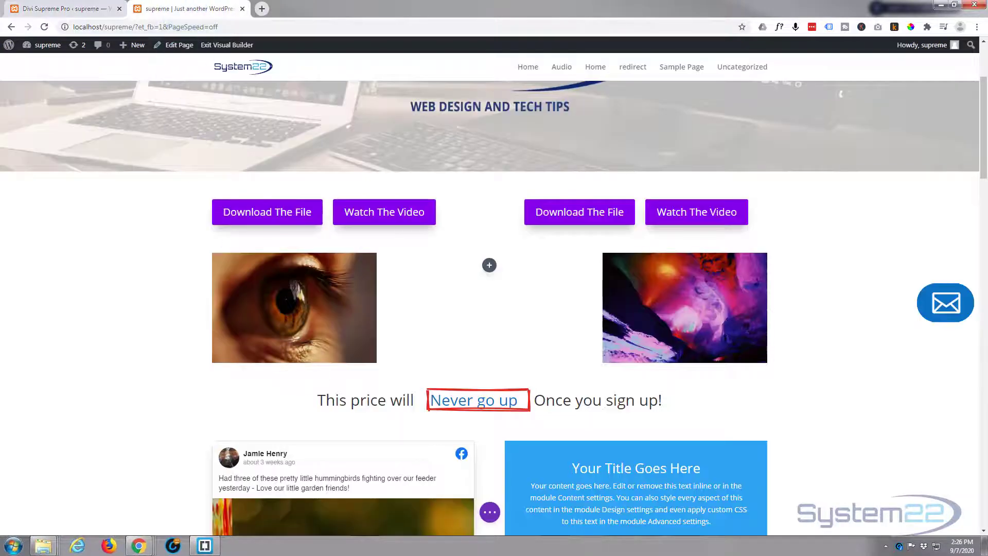
# Reload the page, then open the purple image module's settings on the Advanced tab
pyautogui.click(492, 513)
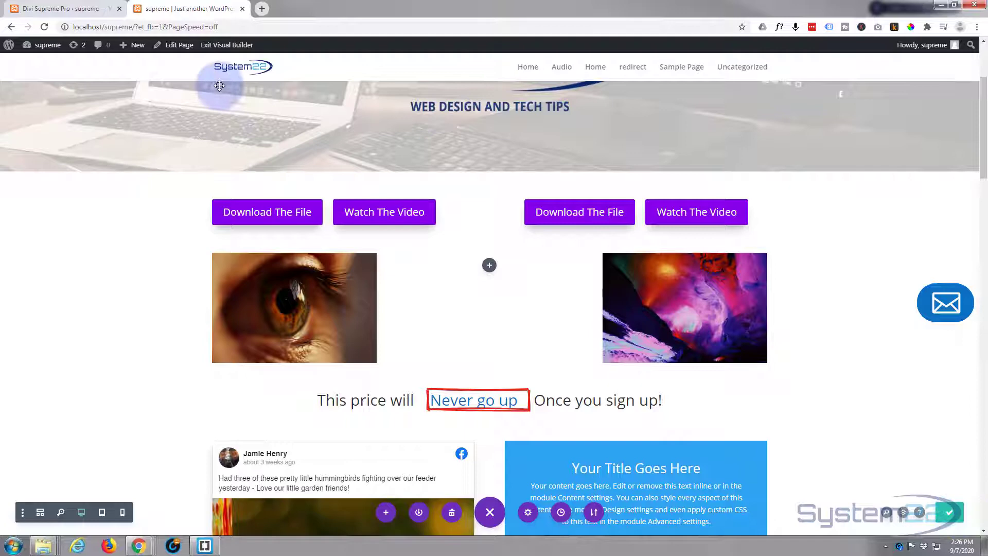
pyautogui.click(45, 27)
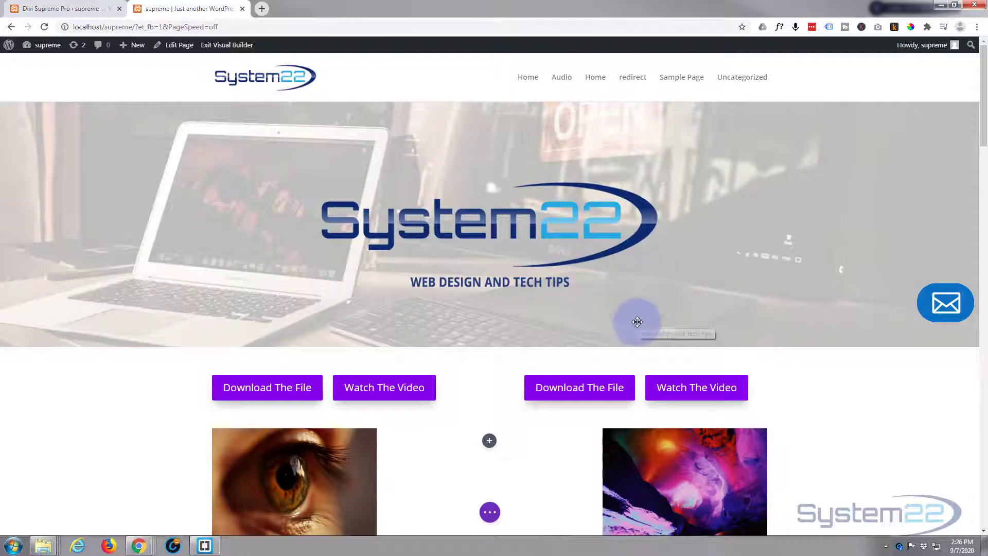
pyautogui.scroll(-4, 638, 322)
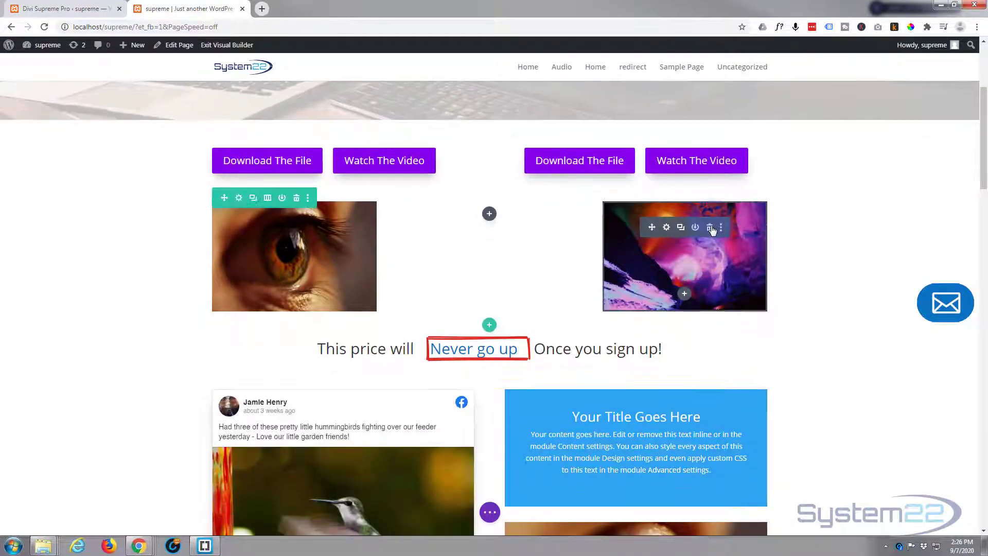
pyautogui.click(668, 228)
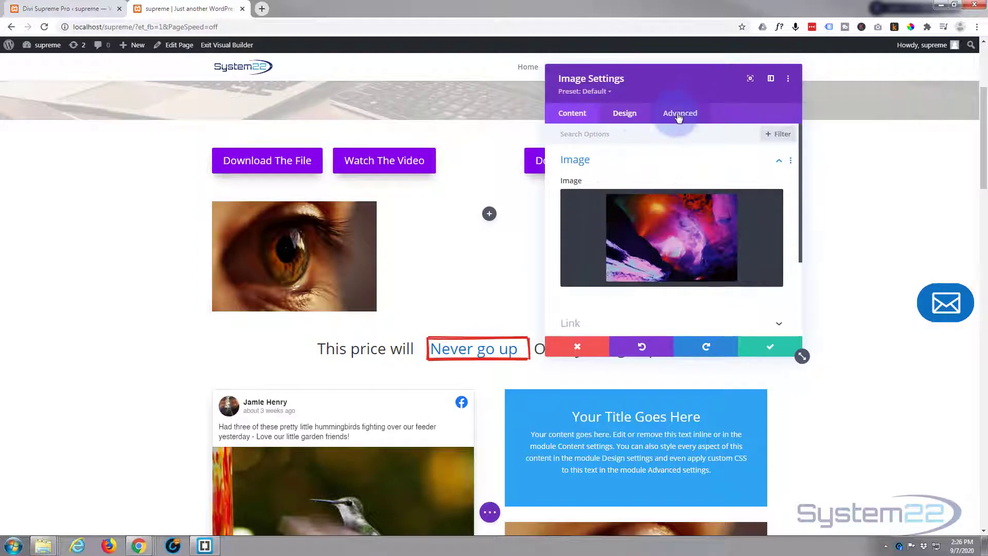
pyautogui.click(679, 115)
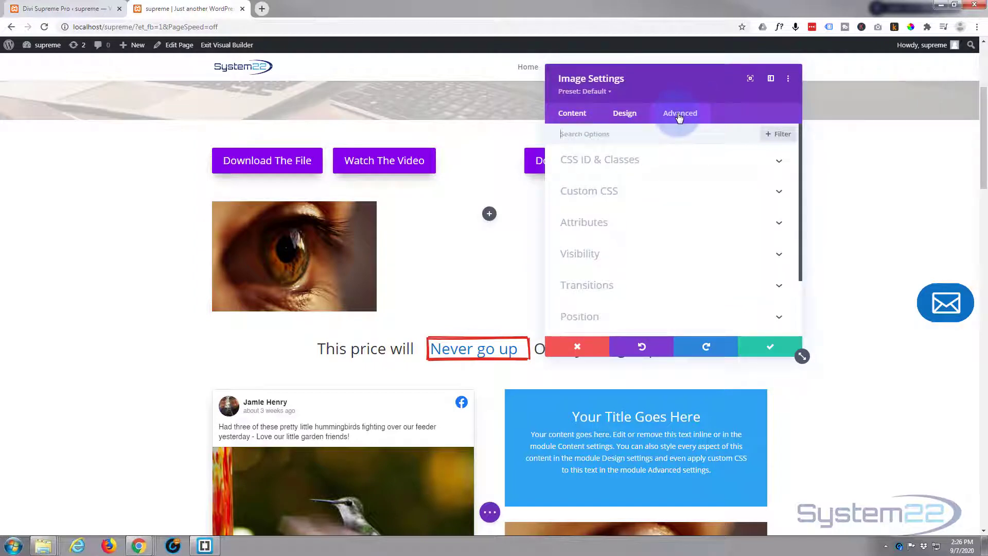
# Switch Use Popup to YES in the purple image module's Visibility options
pyautogui.click(677, 252)
pyautogui.scroll(-1, 683, 204)
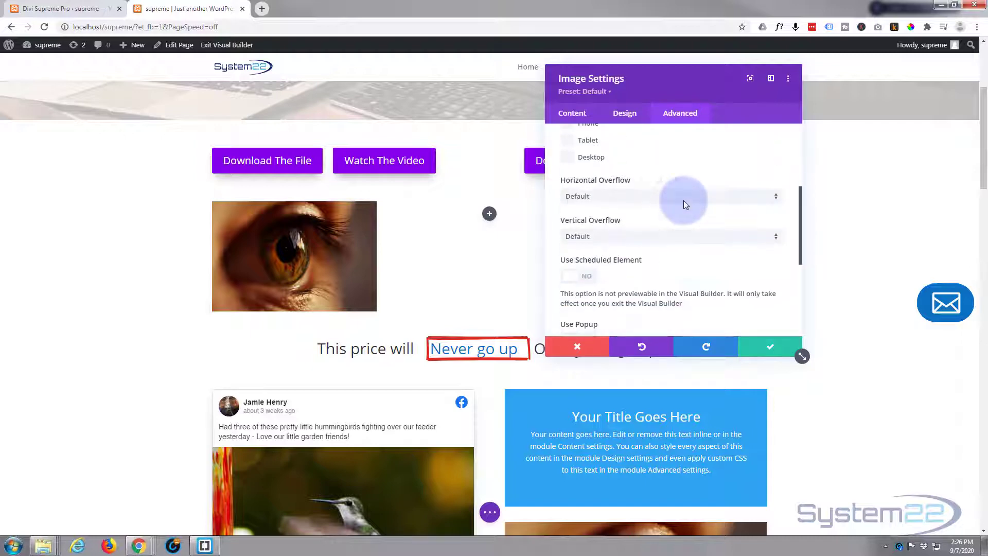
pyautogui.scroll(-3, 684, 200)
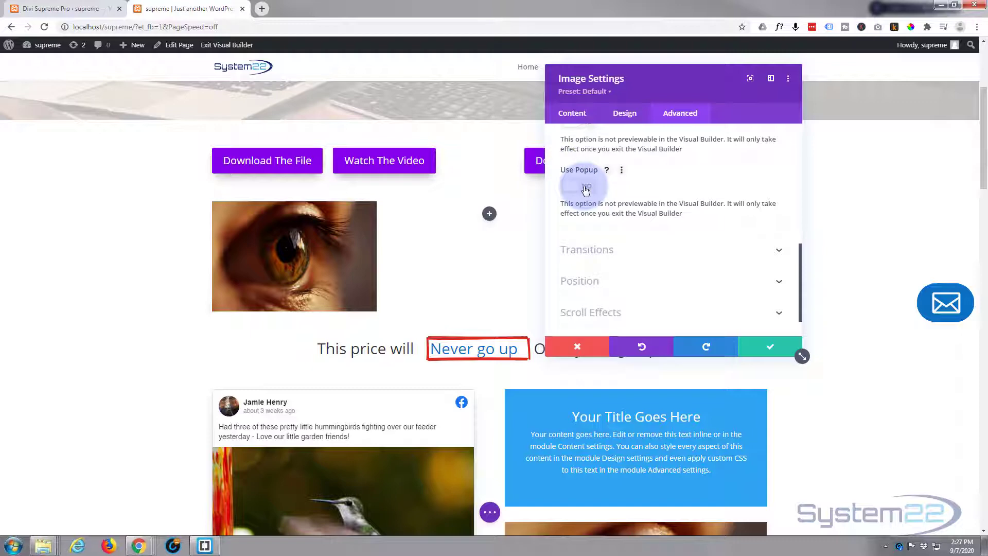
pyautogui.click(585, 188)
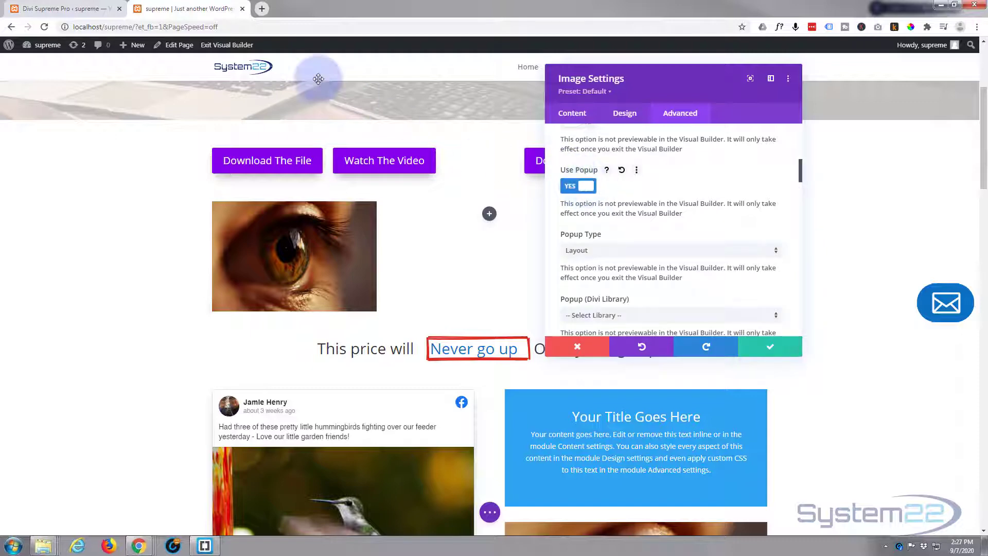
pyautogui.click(72, 9)
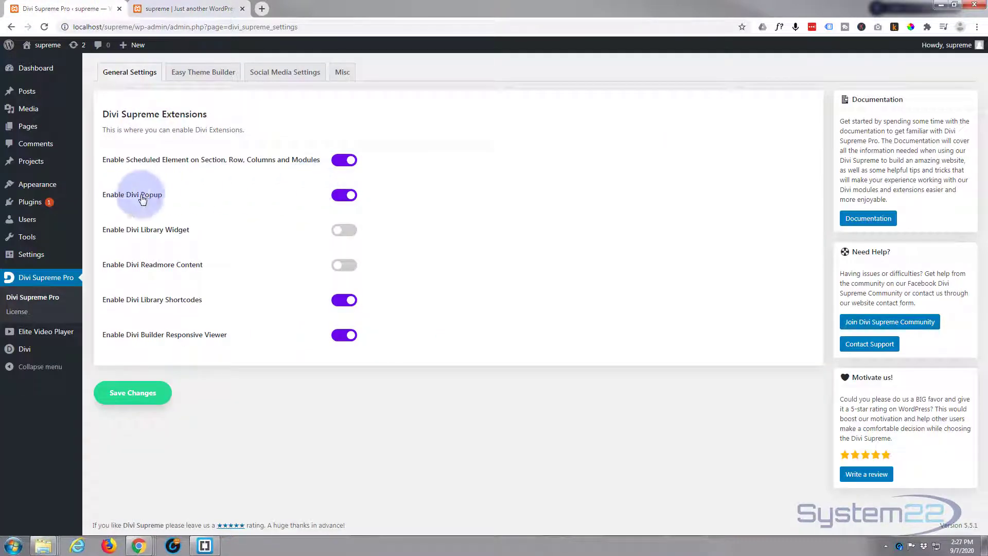
pyautogui.click(190, 11)
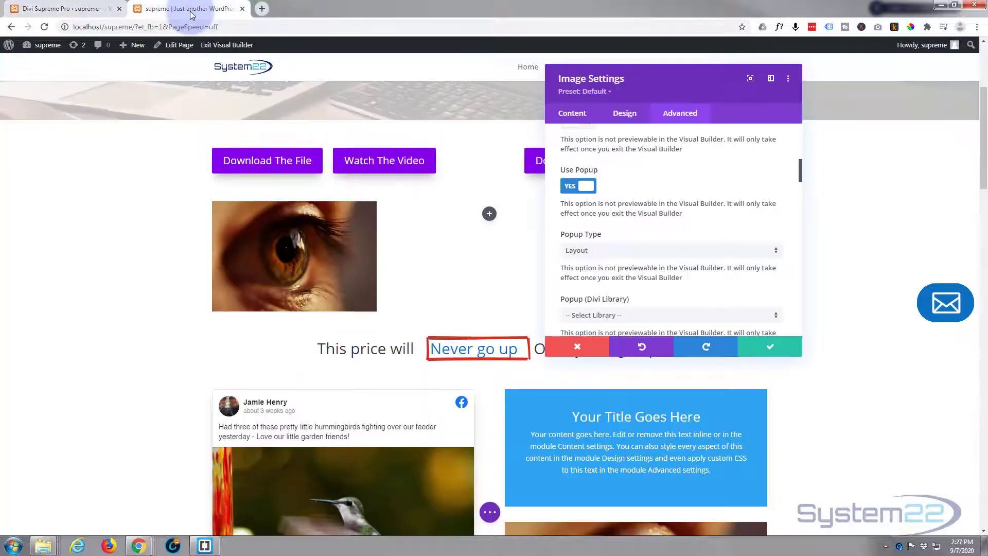
# Keep Popup Type as Layout and assign the 'video 1' library layout to the popup
pyautogui.click(598, 242)
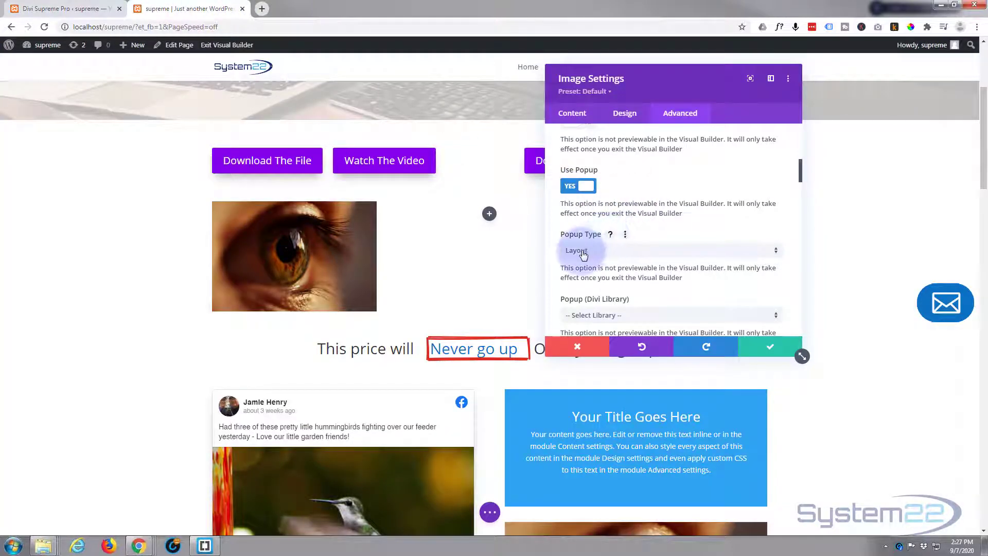
pyautogui.moveTo(631, 86); pyautogui.dragTo(437, 91)
pyautogui.scroll(-1, 424, 214)
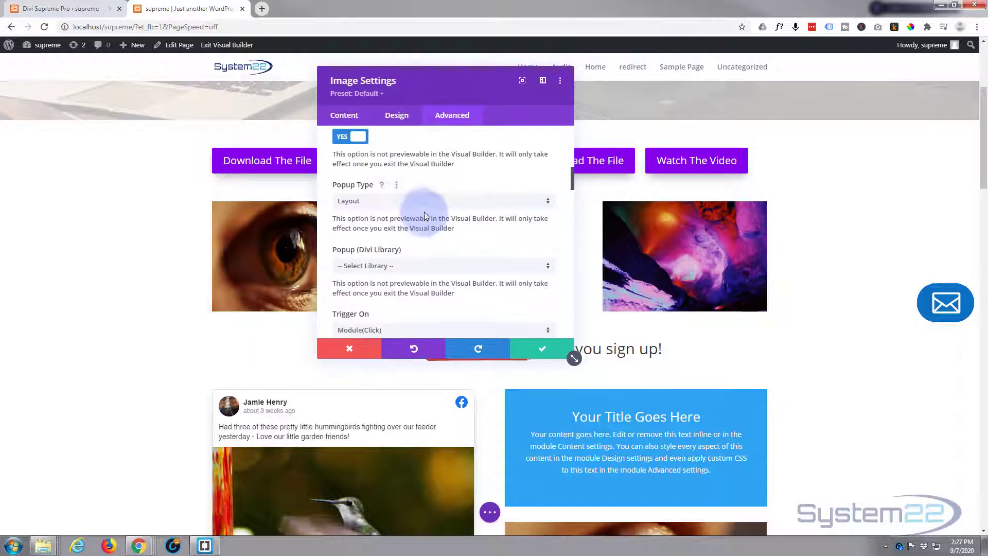
pyautogui.click(428, 205)
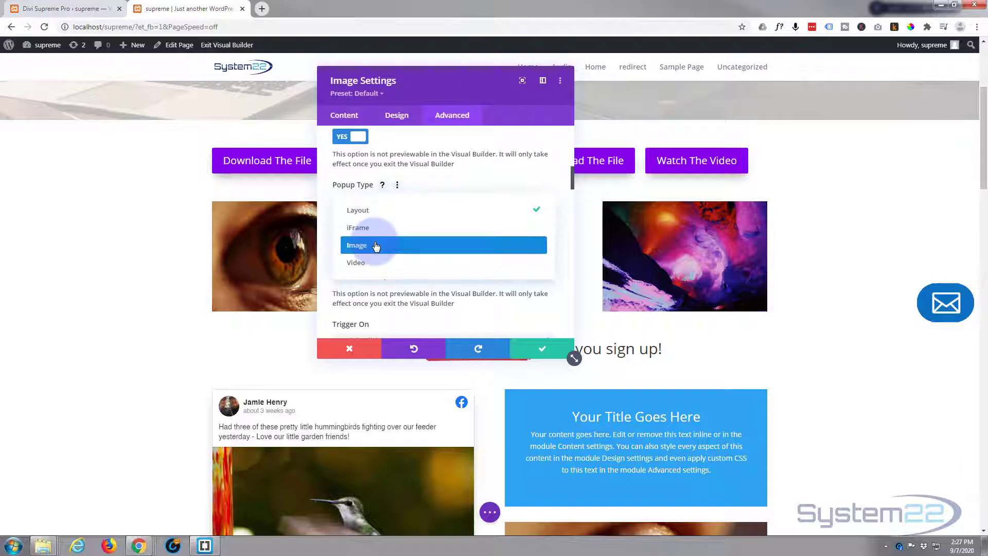
pyautogui.click(372, 211)
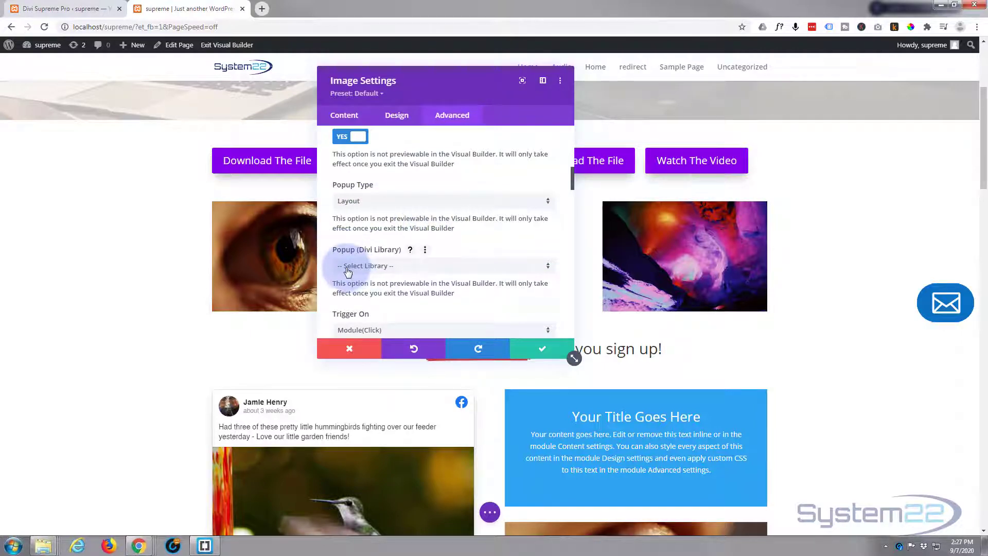
pyautogui.click(400, 270)
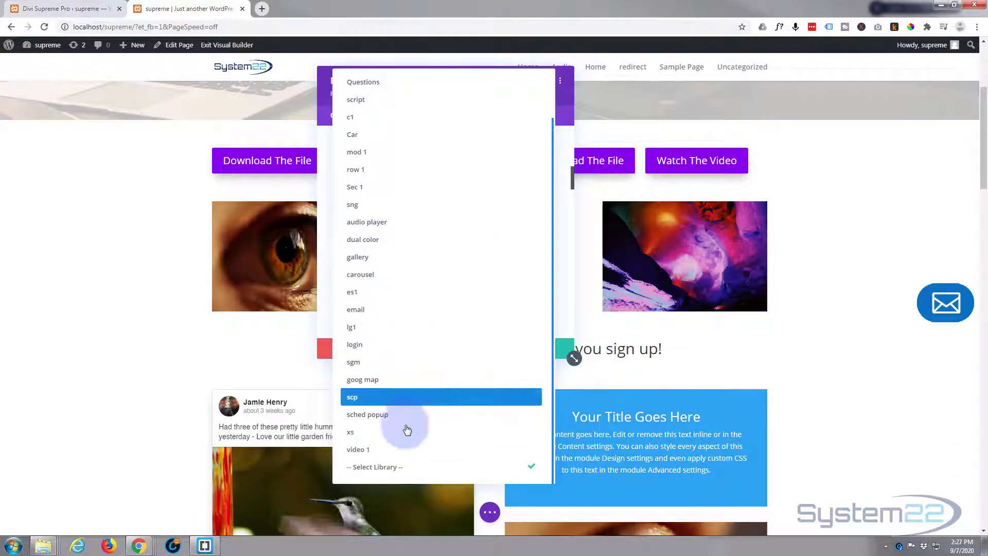
pyautogui.click(356, 450)
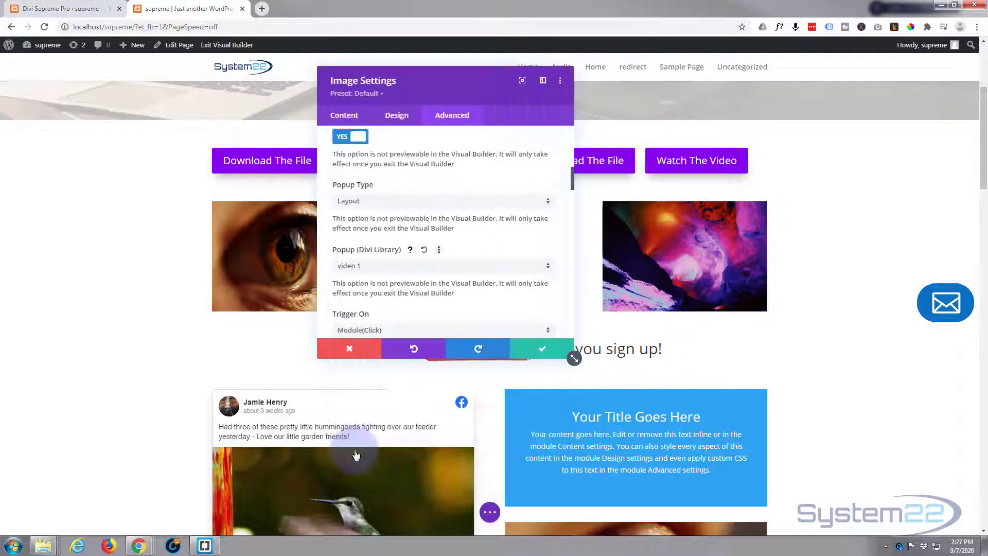
pyautogui.scroll(-2, 407, 276)
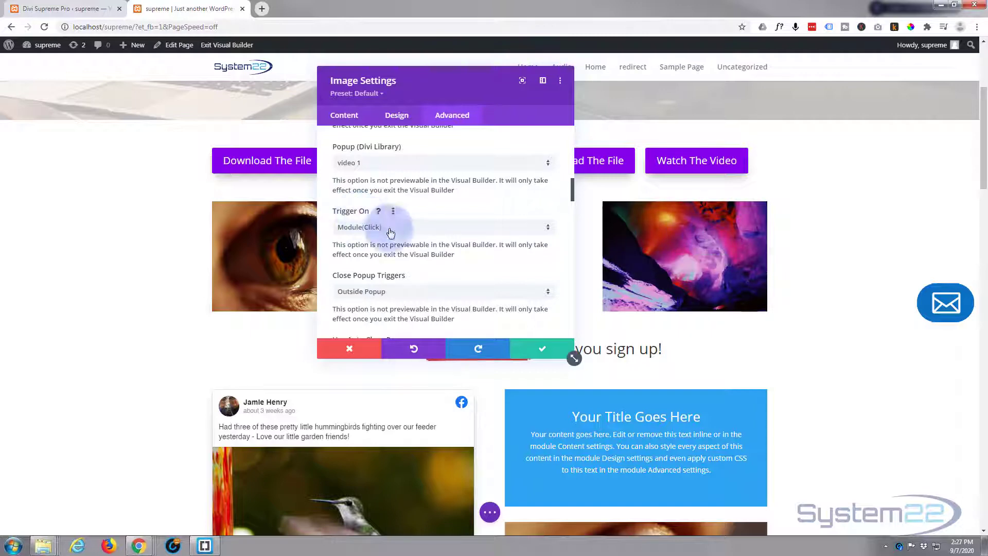
pyautogui.scroll(-2, 398, 257)
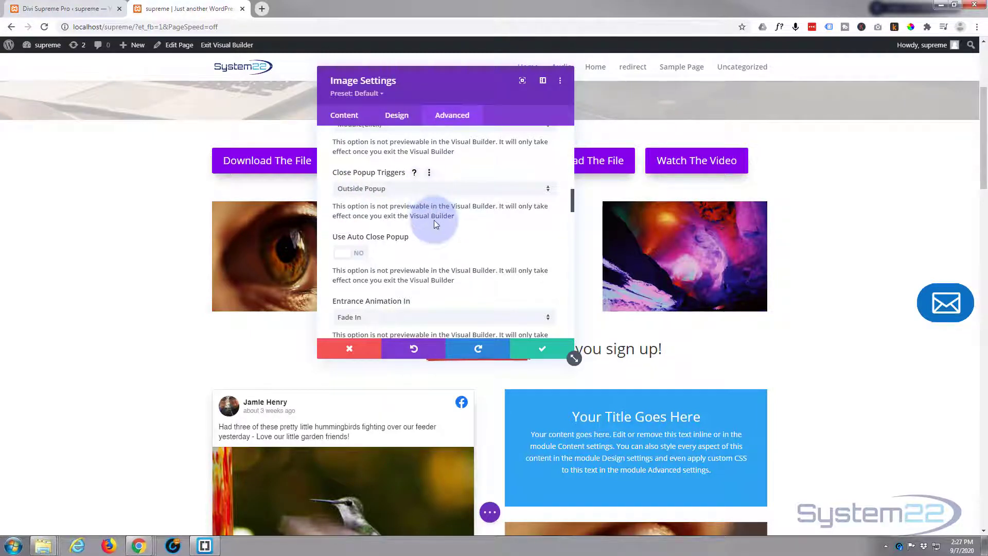
pyautogui.scroll(-1, 434, 221)
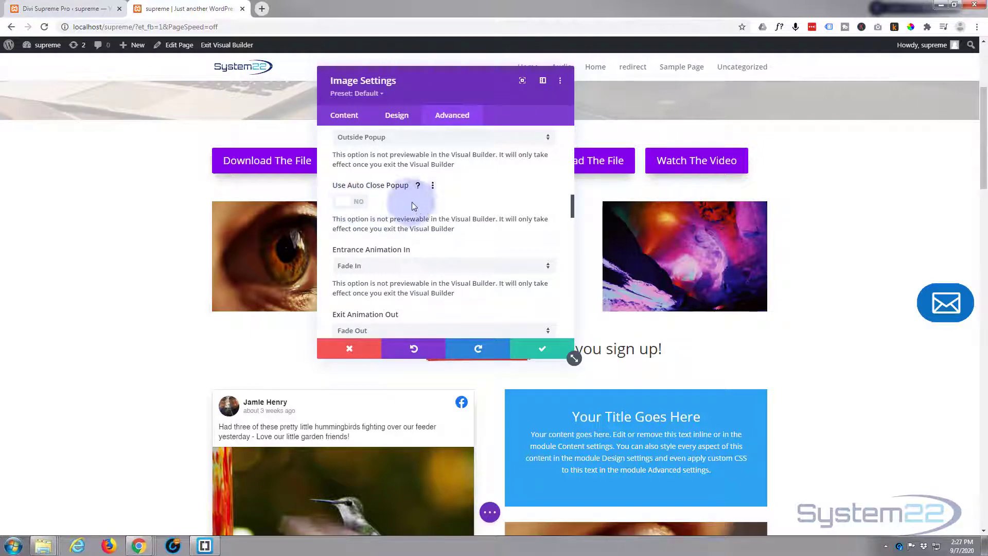
pyautogui.scroll(-1, 424, 210)
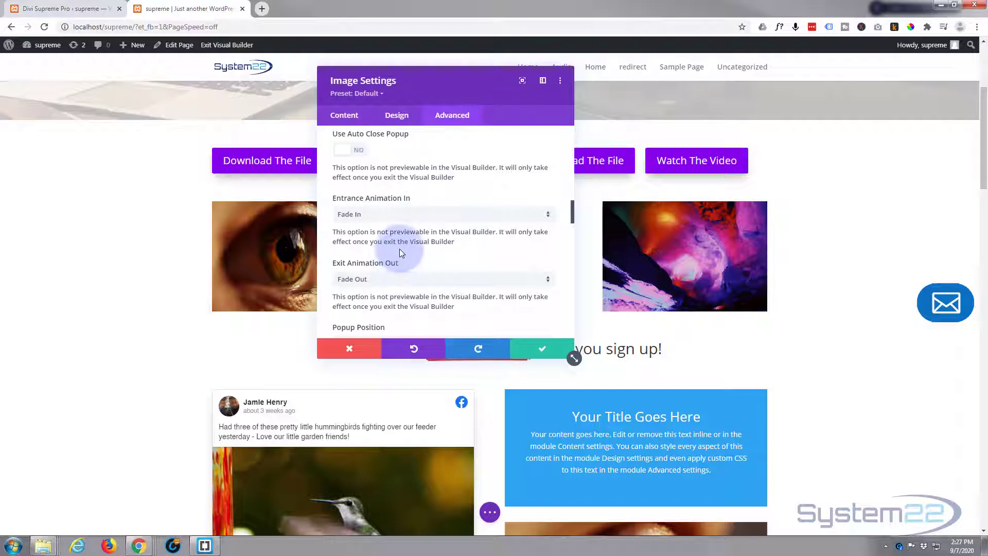
pyautogui.scroll(-2, 400, 250)
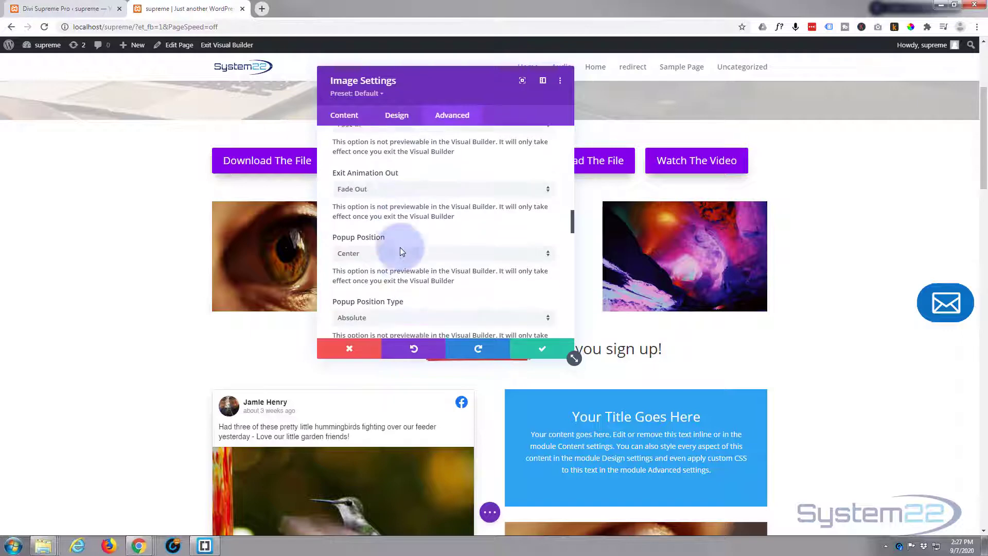
pyautogui.scroll(-1, 402, 251)
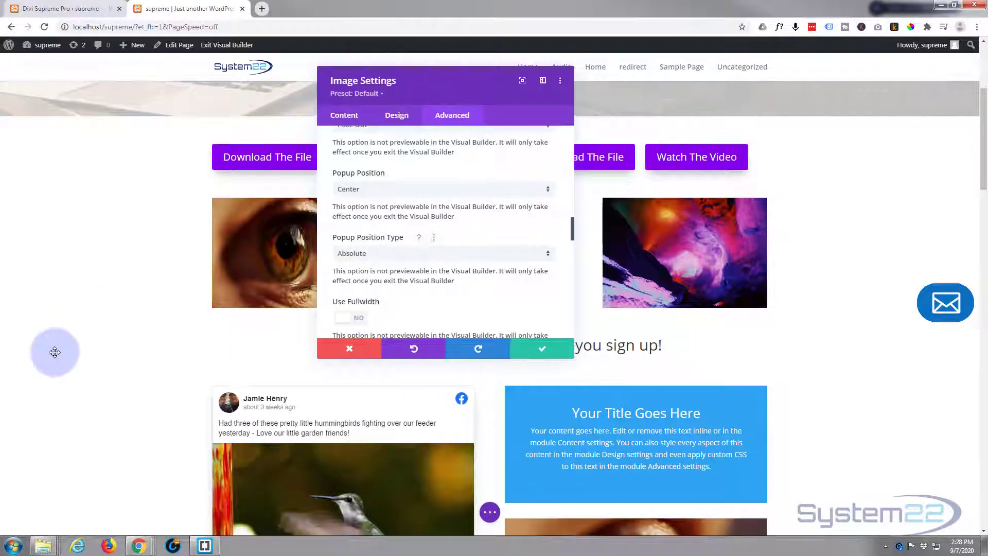
pyautogui.scroll(-1, 78, 351)
pyautogui.scroll(2, 404, 322)
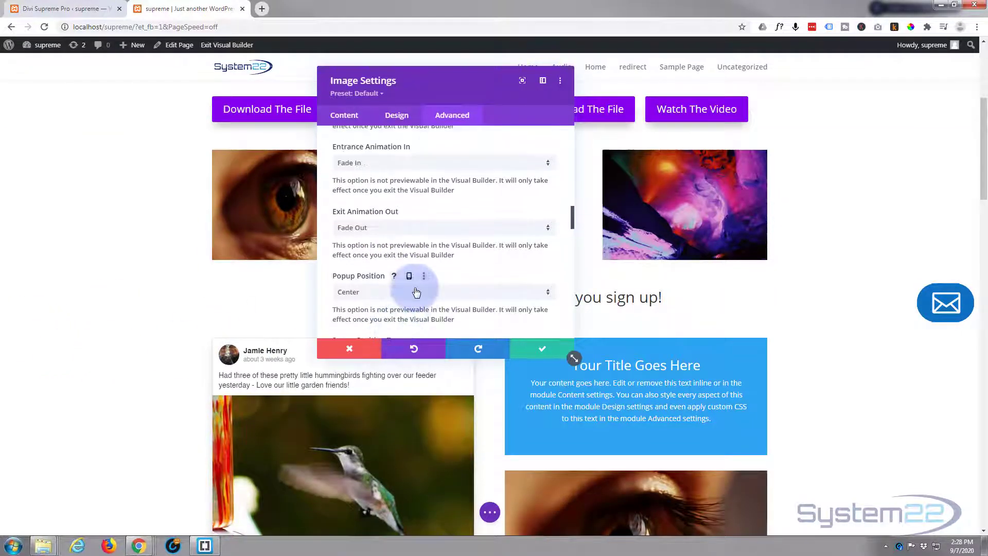
pyautogui.scroll(-4, 414, 284)
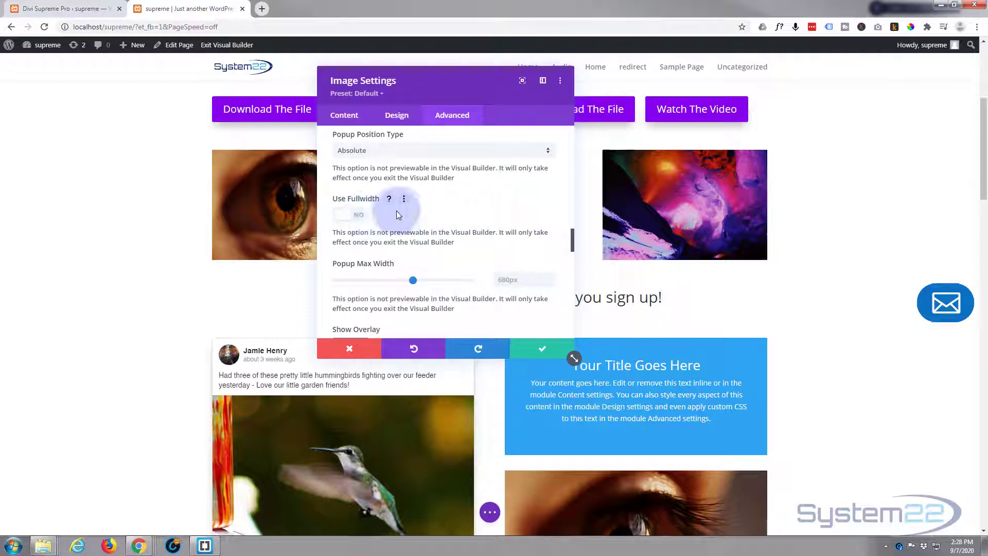
pyautogui.scroll(-2, 429, 264)
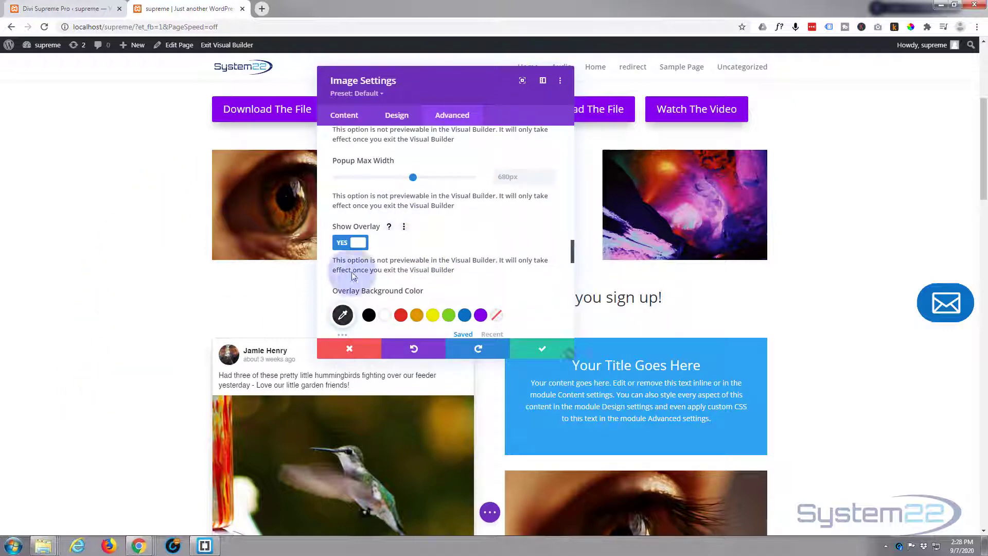
pyautogui.scroll(-4, 428, 274)
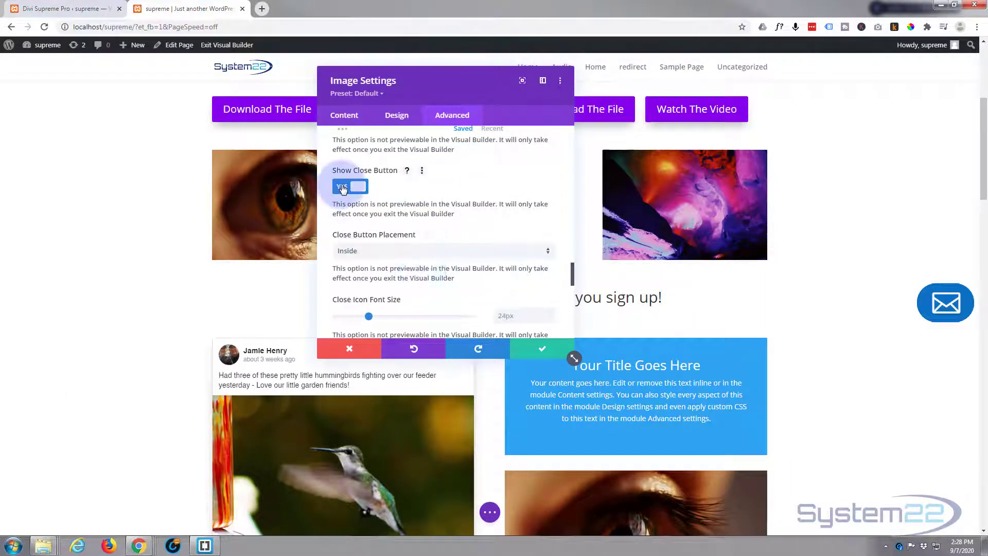
pyautogui.scroll(-2, 449, 192)
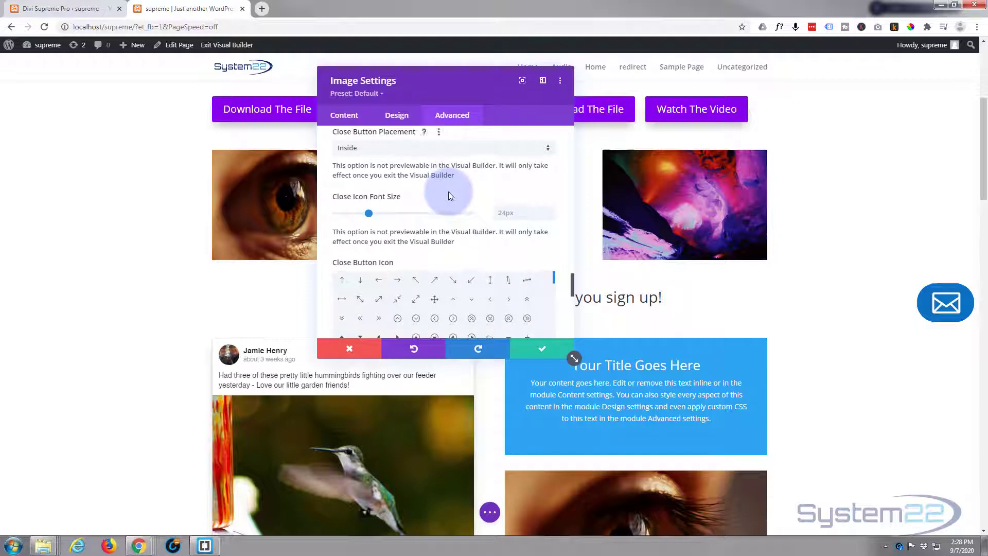
pyautogui.scroll(-2, 332, 226)
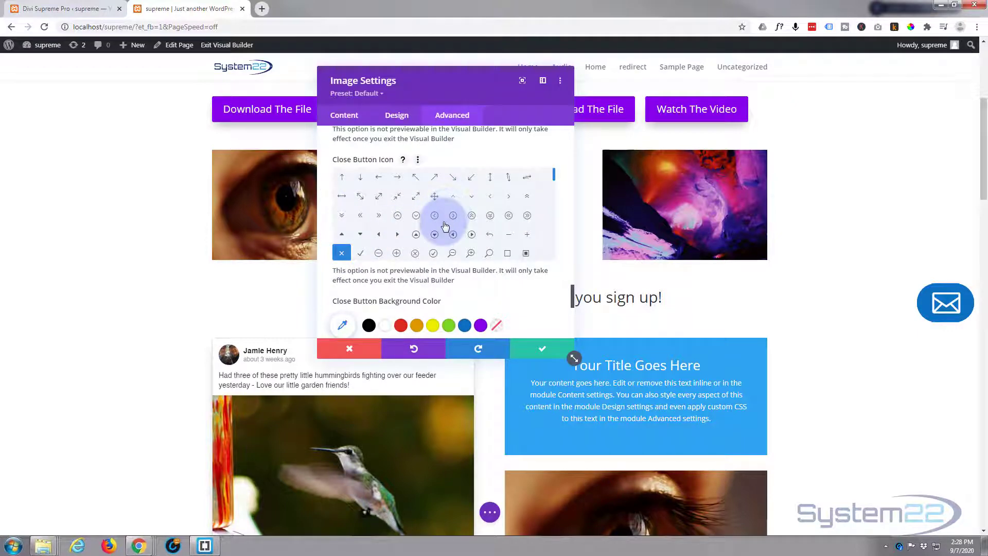
pyautogui.scroll(-3, 470, 206)
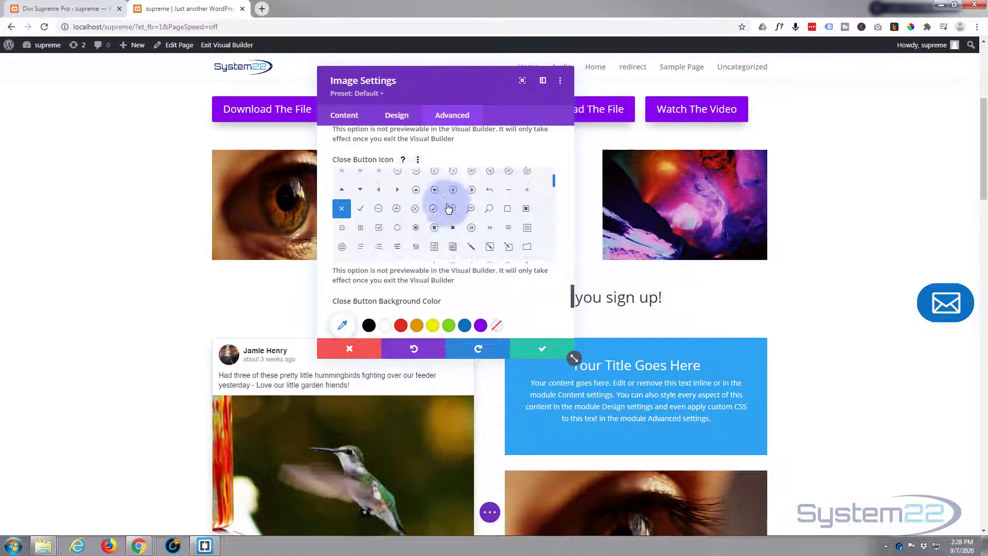
pyautogui.scroll(-3, 470, 207)
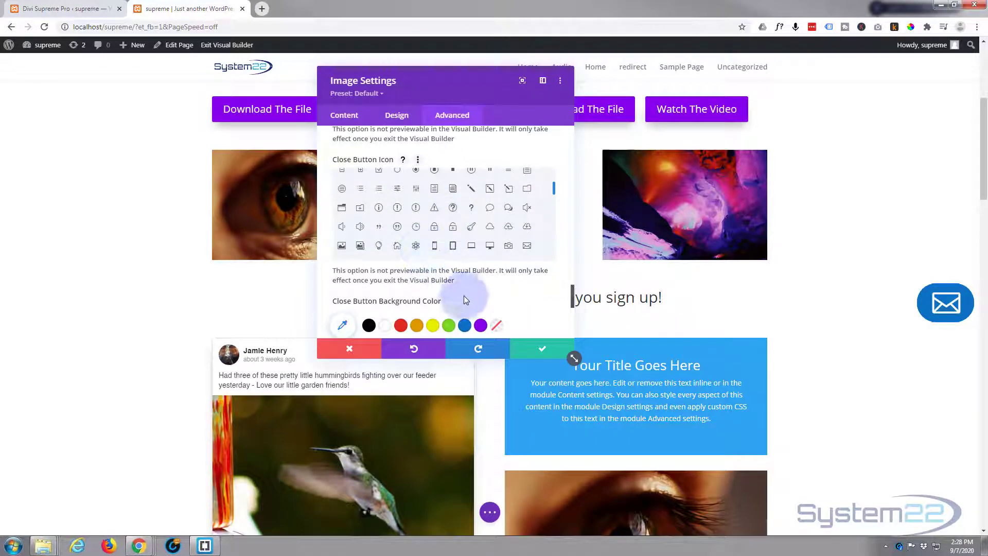
pyautogui.scroll(-5, 507, 299)
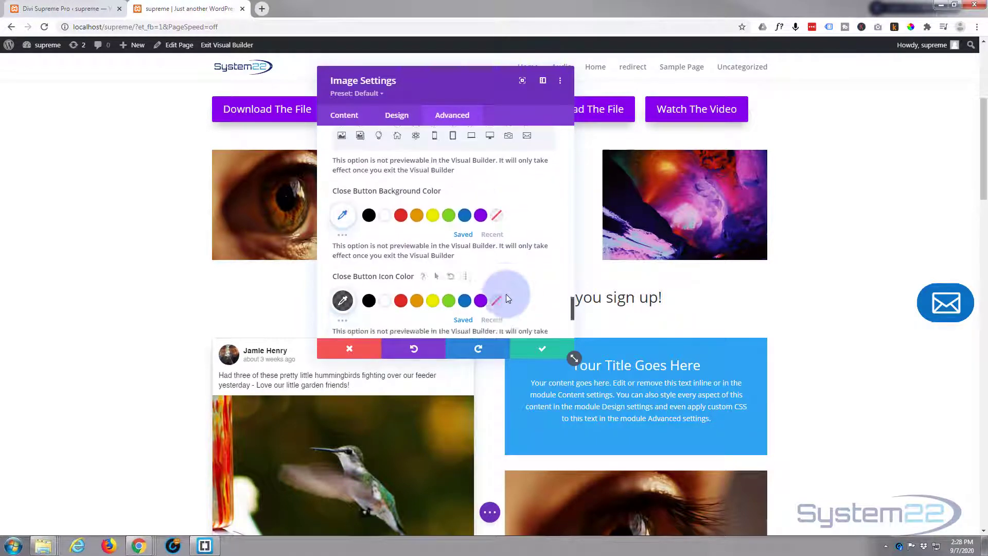
pyautogui.scroll(-3, 508, 298)
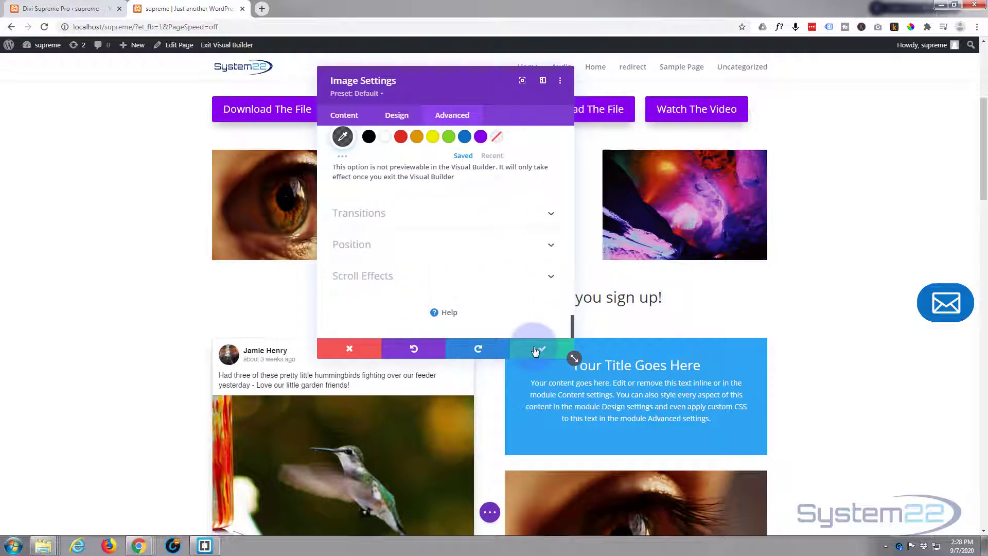
# Save the image module and the page, then exit the visual builder to view the live page
pyautogui.click(538, 352)
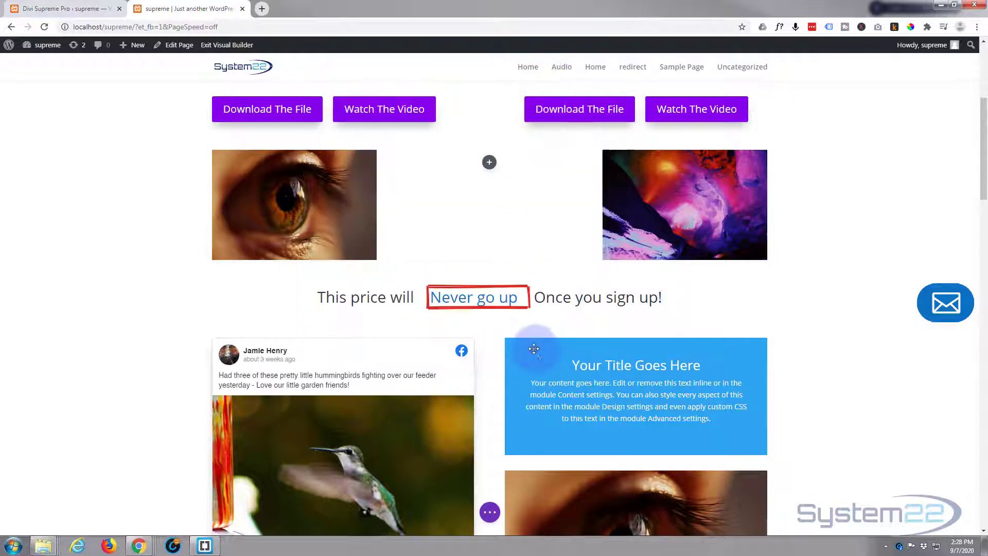
pyautogui.click(490, 512)
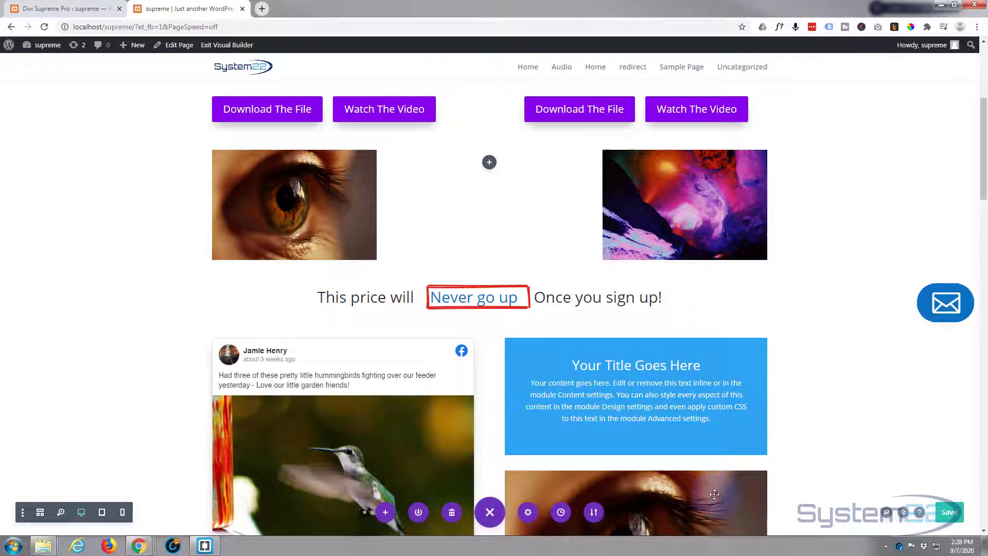
pyautogui.click(950, 512)
pyautogui.click(215, 44)
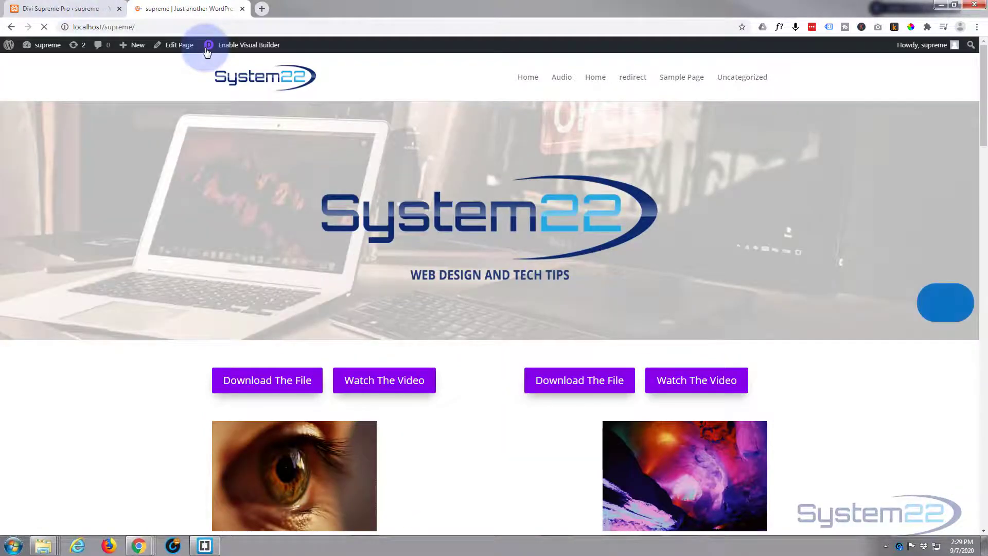
pyautogui.scroll(-4, 407, 242)
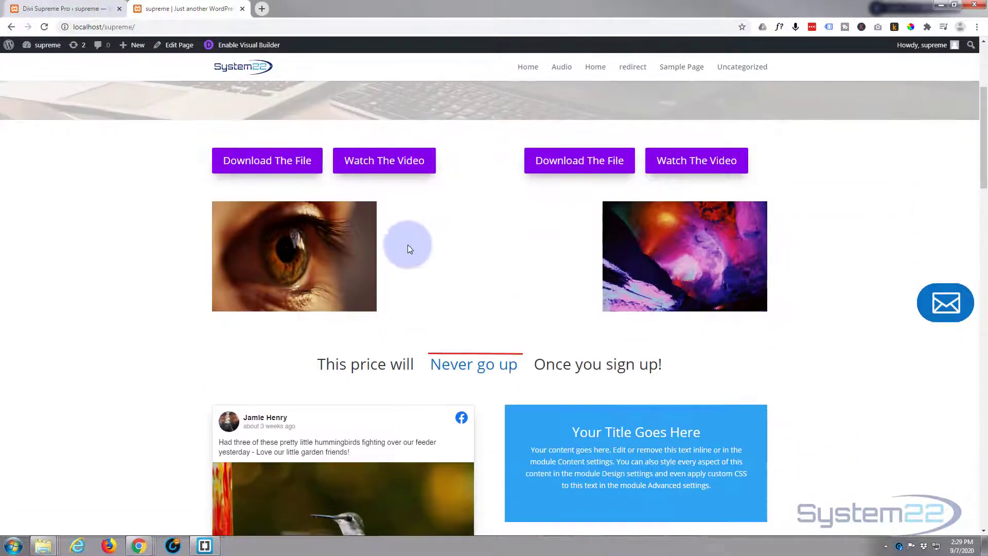
pyautogui.click(670, 260)
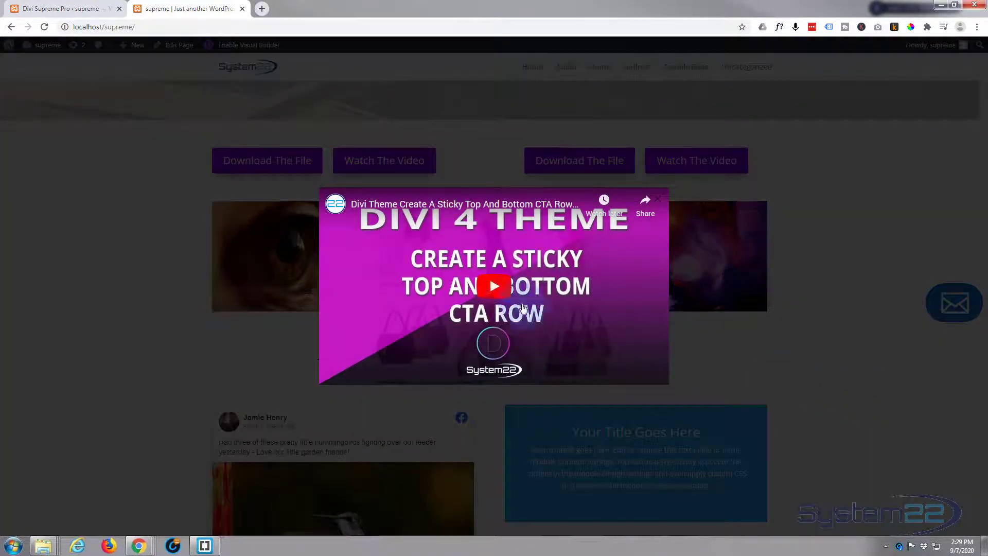
pyautogui.click(503, 291)
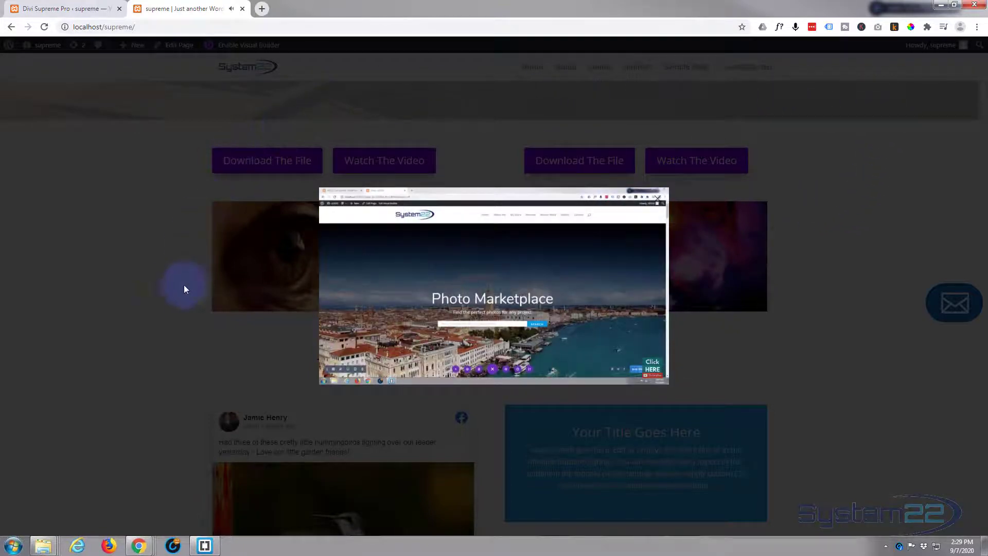
pyautogui.click(788, 324)
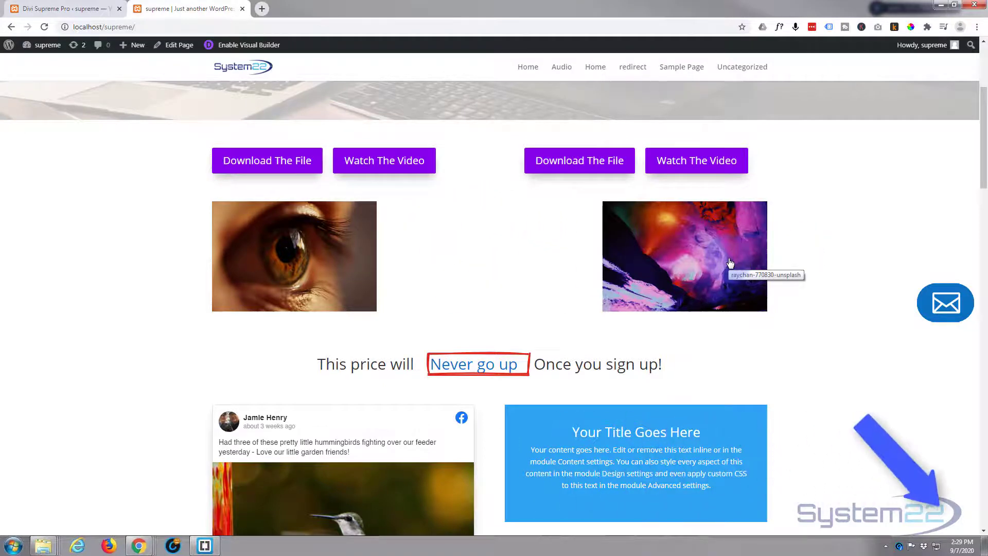
pyautogui.click(822, 257)
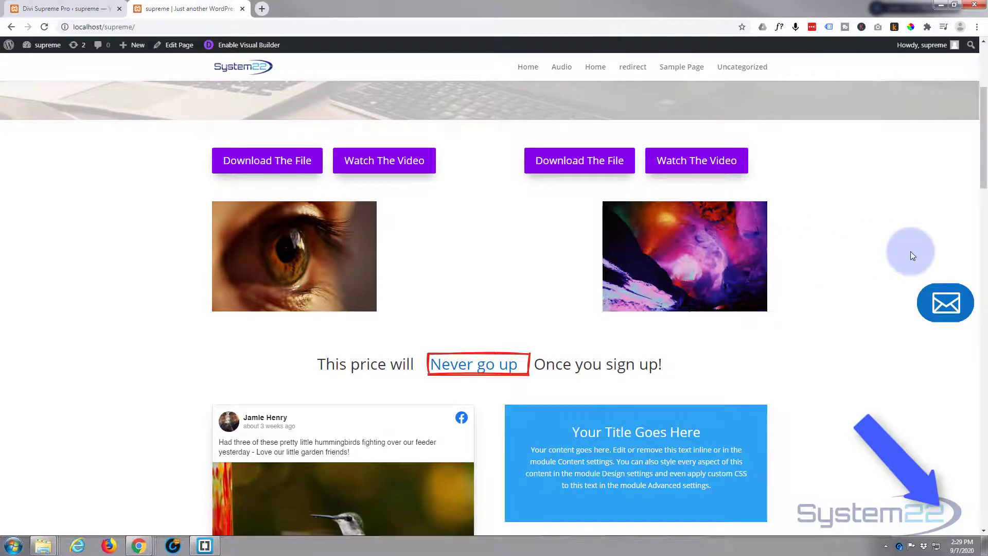